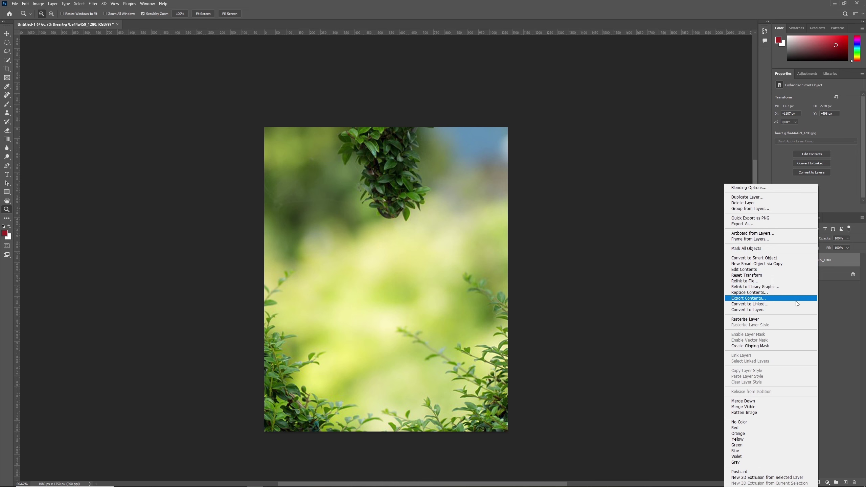
Step: Rasterize the foliage background layer and lasso around the hanging foliage at its top
{"action": "left_click", "coordinate": [783, 318]}
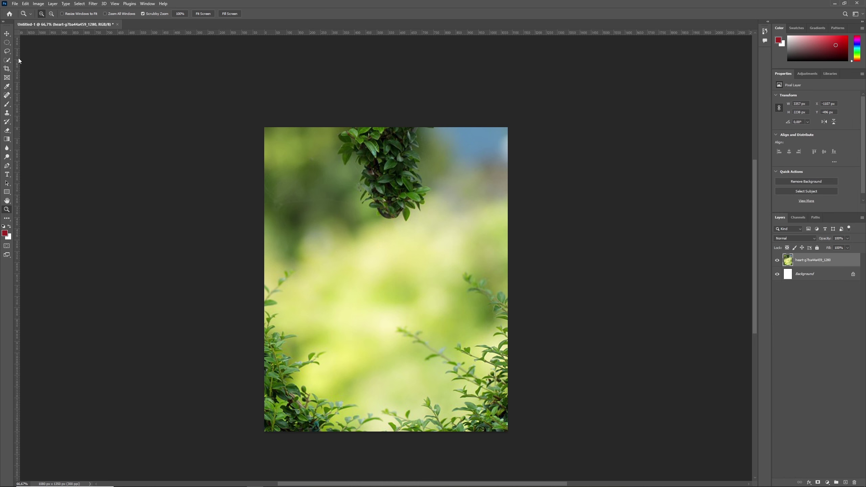
{"action": "key", "text": "l"}
{"action": "mouse_move", "coordinate": [337, 127]}
{"action": "left_mouse_down"}
{"action": "mouse_move", "coordinate": [427, 139]}
{"action": "mouse_move", "coordinate": [440, 127]}
{"action": "left_mouse_up"}
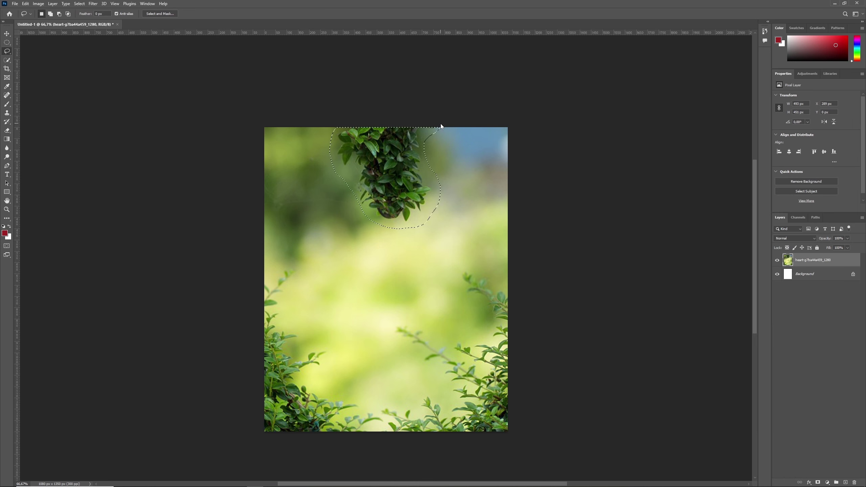
Step: Content-Aware Fill away the hanging foliage, make the background a smart object, and lower the daisy
{"action": "left_click", "coordinate": [26, 4]}
{"action": "left_click", "coordinate": [203, 13]}
{"action": "right_click", "coordinate": [811, 261]}
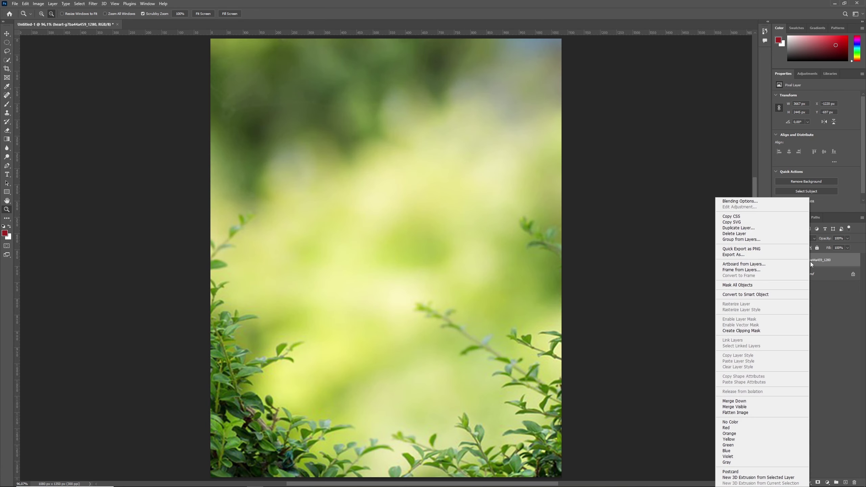
{"action": "left_click", "coordinate": [746, 294]}
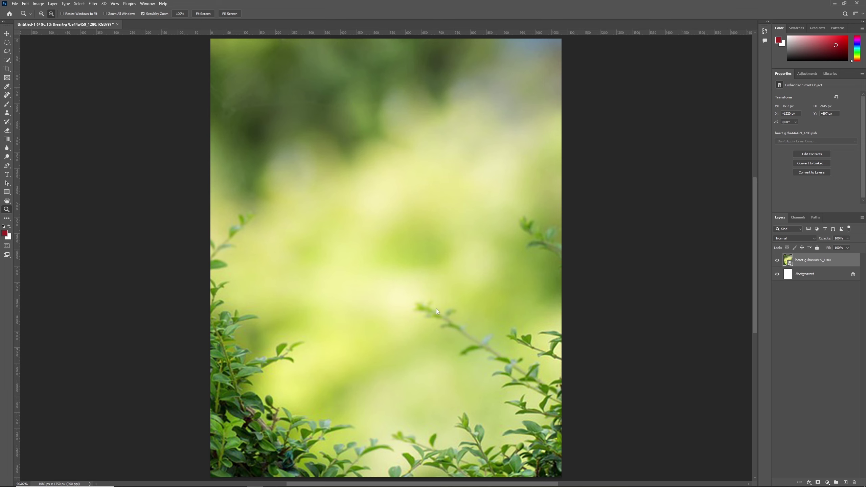
{"action": "left_click_drag", "start_coordinate": [436, 299], "coordinate": [435, 325]}
Step: Commit the daisy placement, then scale the water droplets down and move them onto the flower
{"action": "left_click", "coordinate": [411, 199]}
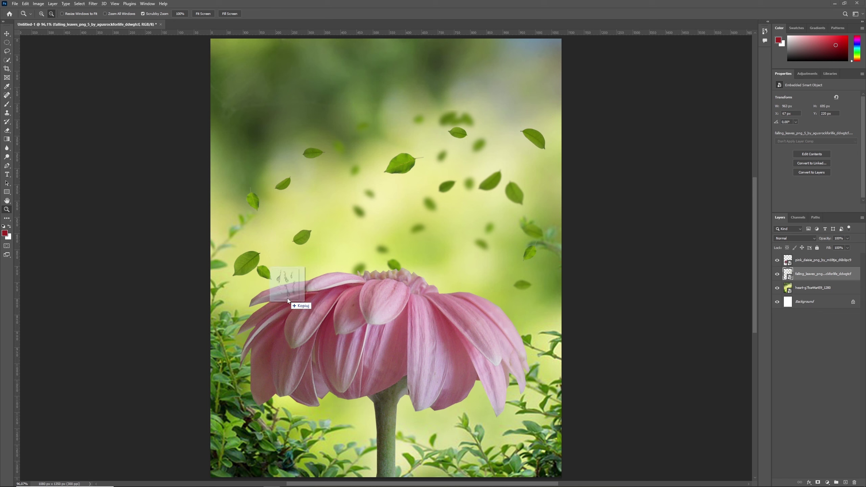
{"action": "left_click", "coordinate": [803, 264]}
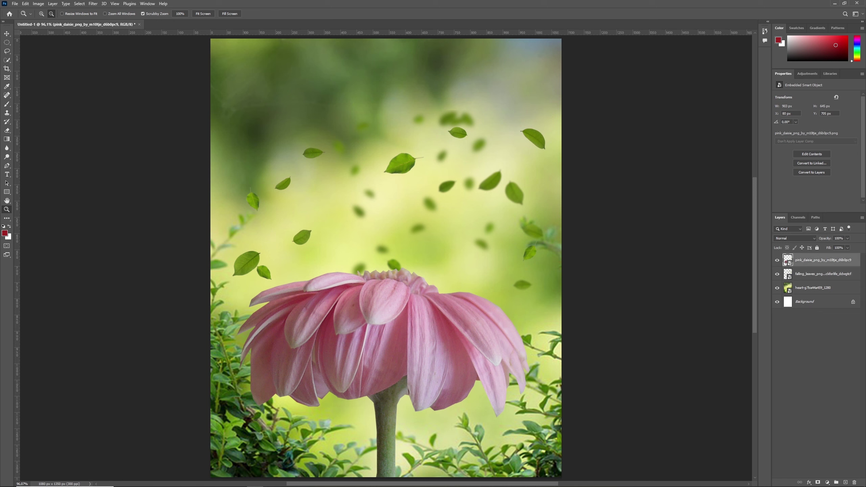
{"action": "left_click_drag", "start_coordinate": [210, 42], "coordinate": [376, 242]}
{"action": "left_click_drag", "start_coordinate": [469, 358], "coordinate": [355, 413]}
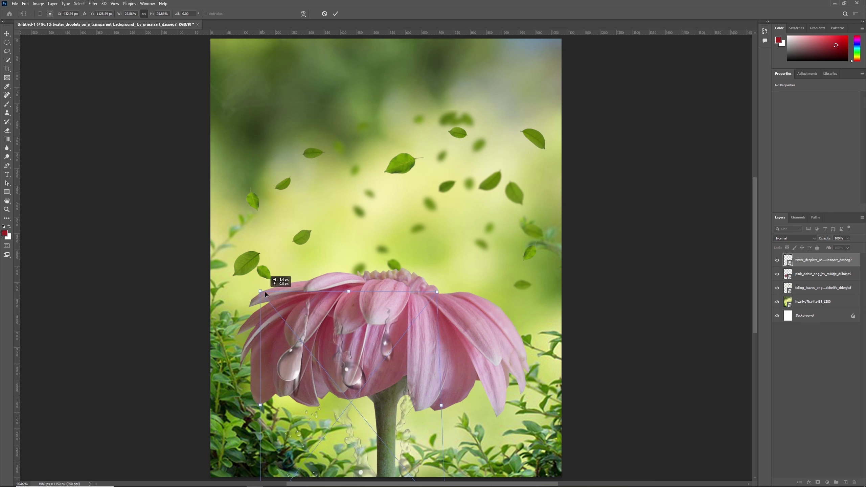
Step: Skew and tilt the water droplets to follow the petal angle, then commit the transform
{"action": "left_click_drag", "start_coordinate": [266, 291], "coordinate": [274, 308]}
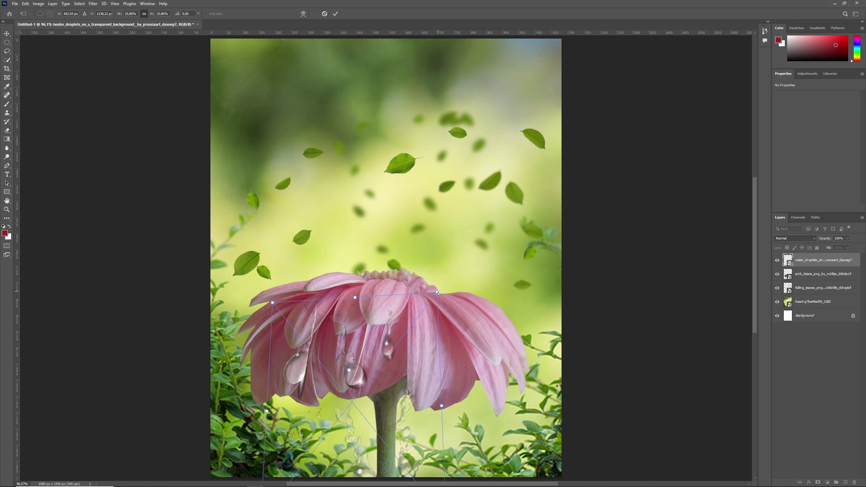
{"action": "left_click_drag", "start_coordinate": [437, 292], "coordinate": [428, 289]}
{"action": "key", "text": "Return"}
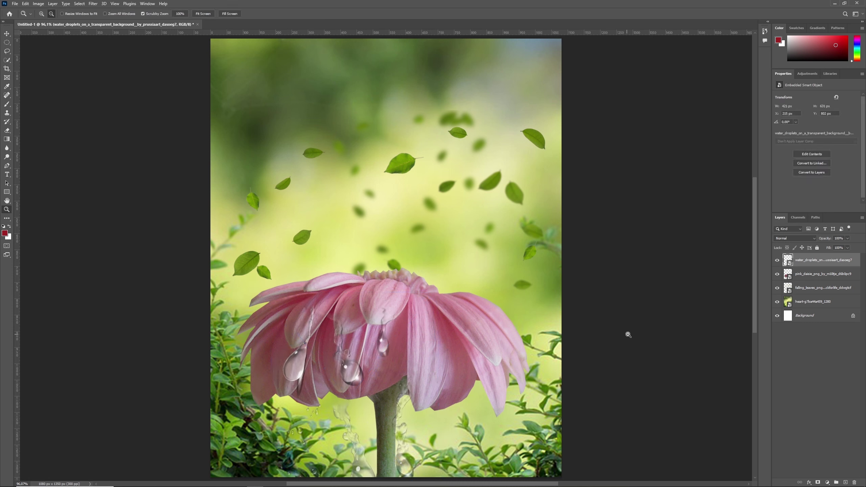
Step: Add a layer mask to the droplets and paint black to hide parts, then lower opacity to 29%
{"action": "left_click", "coordinate": [818, 483]}
{"action": "key", "text": "z"}
{"action": "key", "text": "b"}
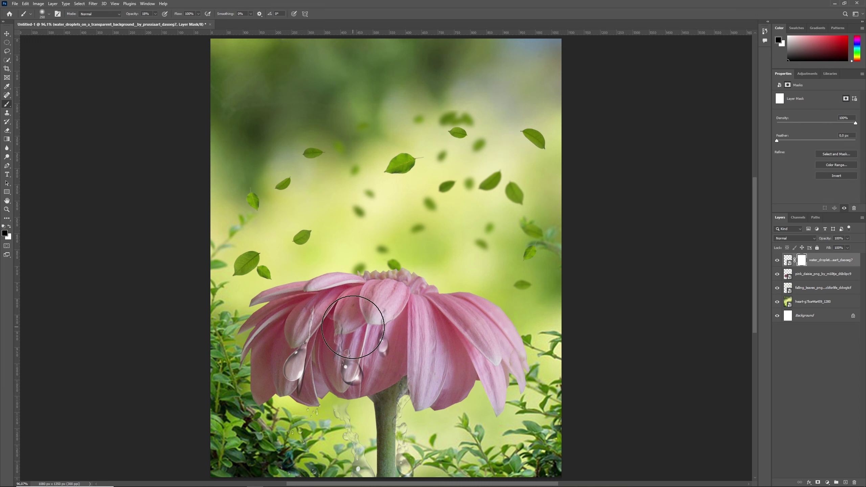
{"action": "key", "text": "0"}
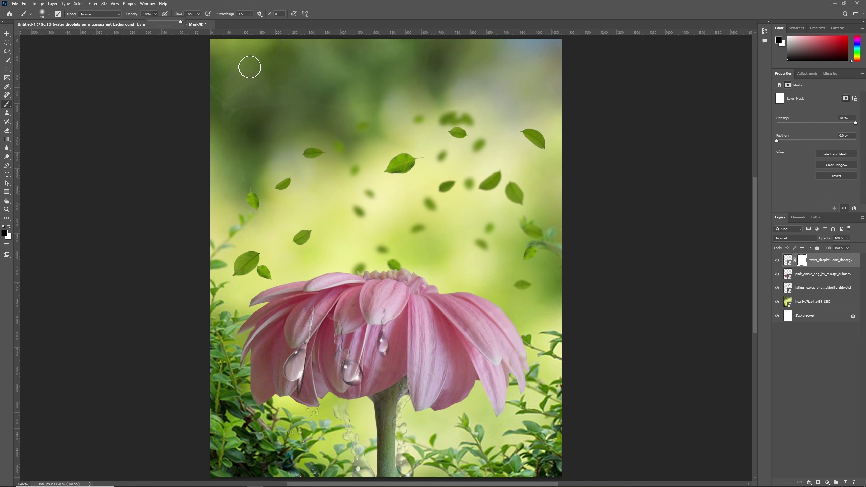
{"action": "left_click", "coordinate": [316, 279]}
{"action": "key", "text": "2"}
{"action": "key", "text": "9"}
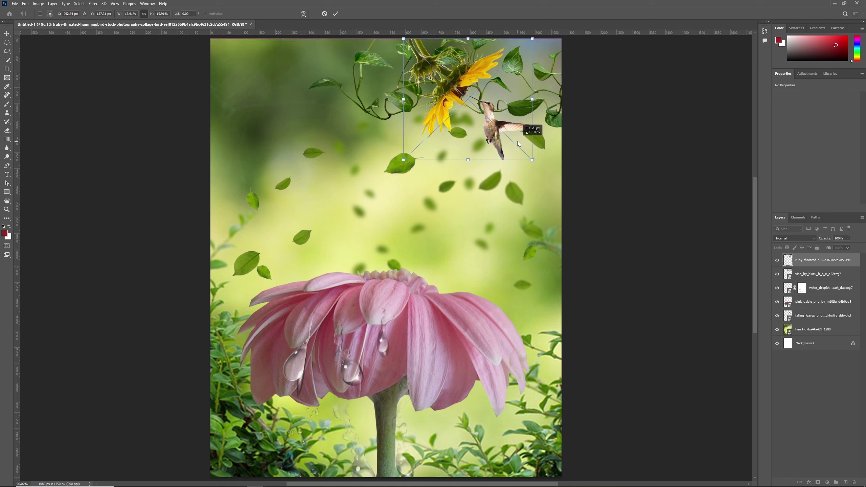
Step: Tilt and position the hummingbird beside the sunflower, then commit the transform
{"action": "left_click_drag", "start_coordinate": [517, 140], "coordinate": [500, 129]}
{"action": "key", "text": "ctrl+z"}
{"action": "key", "text": "ctrl+z"}
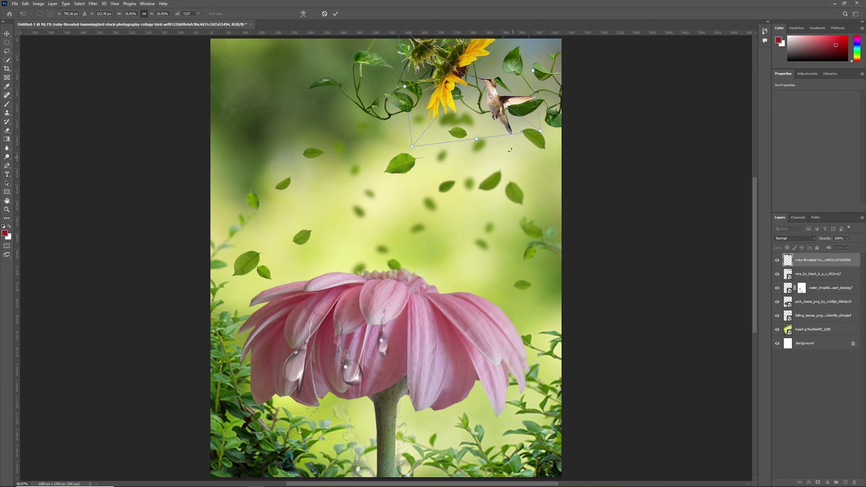
{"action": "key", "text": "Return"}
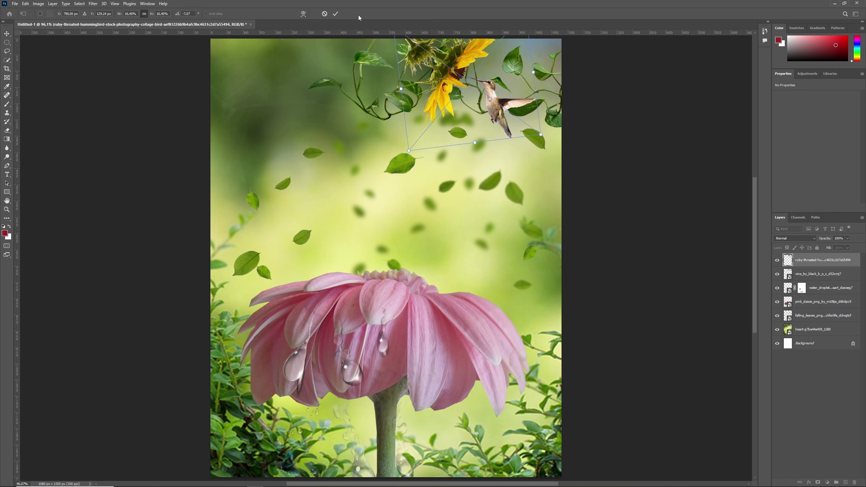
Step: Nudge the sunflower and hummingbird slightly down, then place the elf girl photo on the canvas
{"action": "key", "text": "b"}
{"action": "left_click_drag", "start_coordinate": [457, 150], "coordinate": [459, 159]}
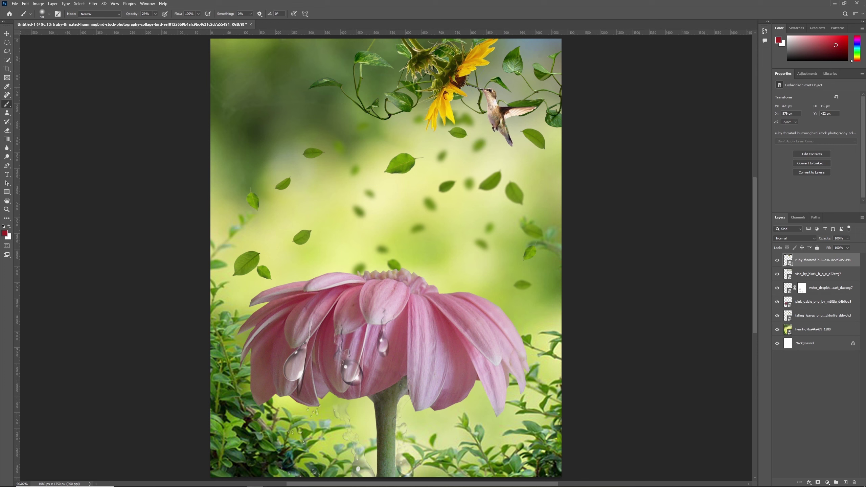
{"action": "left_click_drag", "start_coordinate": [372, 257], "coordinate": [377, 269]}
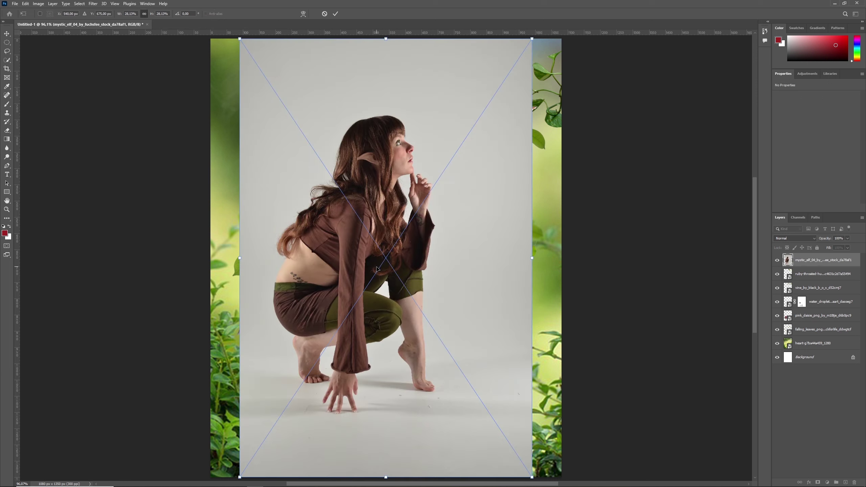
Step: Confirm the elf photo, mask her from the grey backdrop using Select Subject, and refine the mask edges
{"action": "left_click", "coordinate": [336, 13]}
{"action": "left_click", "coordinate": [79, 4]}
{"action": "left_click", "coordinate": [88, 84]}
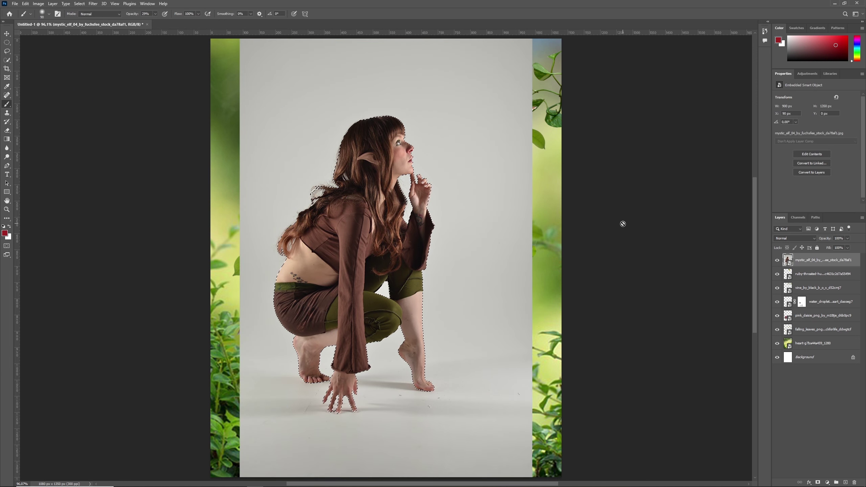
{"action": "left_click", "coordinate": [818, 482]}
{"action": "key", "text": "alt+ctrl+r"}
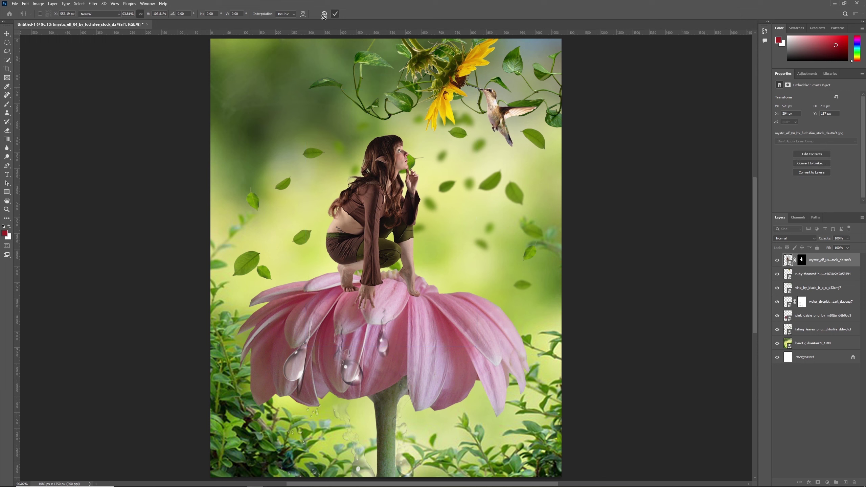
Step: Place the drinking horn image and select the horn and chain with Select Subject
{"action": "left_click_drag", "start_coordinate": [116, 205], "coordinate": [341, 226]}
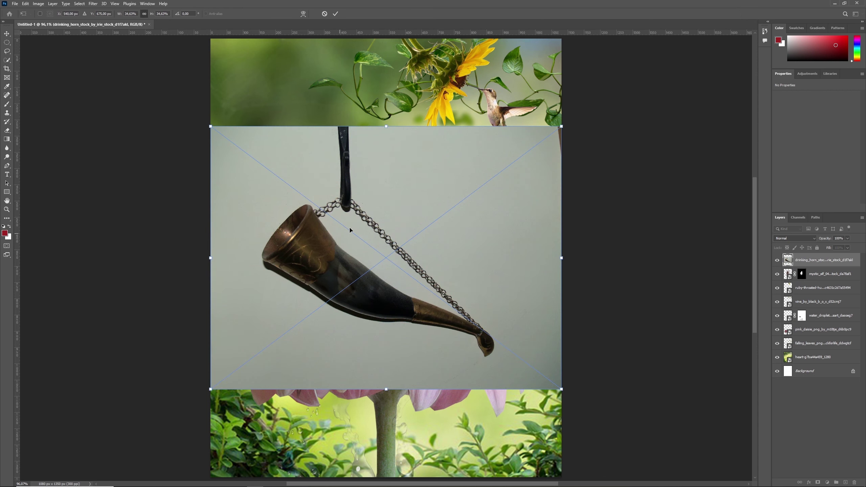
{"action": "key", "text": "Return"}
{"action": "left_click", "coordinate": [79, 3]}
{"action": "left_click", "coordinate": [85, 82]}
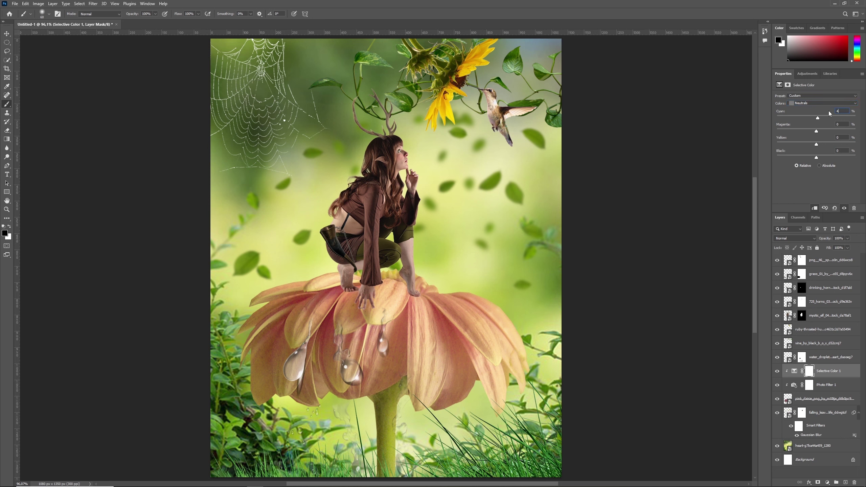
Step: In Selective Color, set Neutrals Cyan to +46 and Blacks Cyan to +12
{"action": "type", "text": "6"}
{"action": "key", "text": "Tab"}
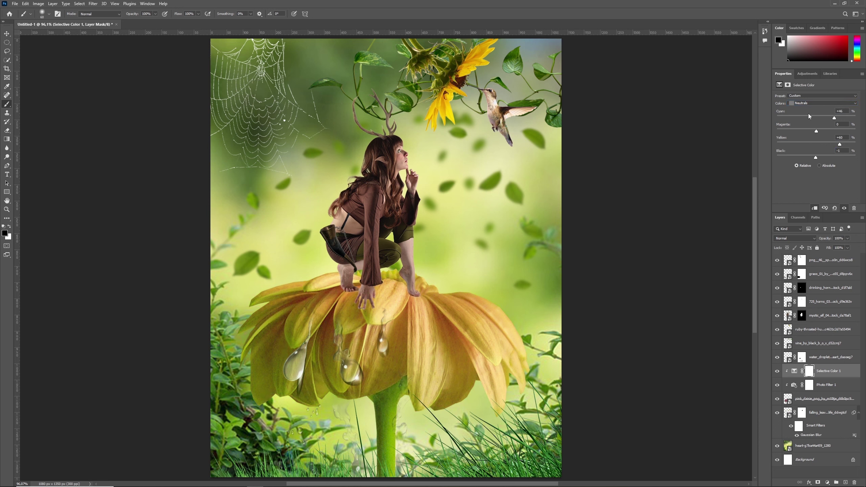
{"action": "left_click", "coordinate": [805, 104]}
{"action": "left_click", "coordinate": [808, 152]}
{"action": "left_click", "coordinate": [841, 112]}
{"action": "type", "text": "12"}
{"action": "key", "text": "Tab"}
Step: Add a 50% gray Overlay layer clipped to the daisy and dodge highlights across its petals
{"action": "left_click", "coordinate": [800, 401]}
{"action": "left_click", "coordinate": [846, 482], "text": "alt"}
{"action": "left_click", "coordinate": [403, 176]}
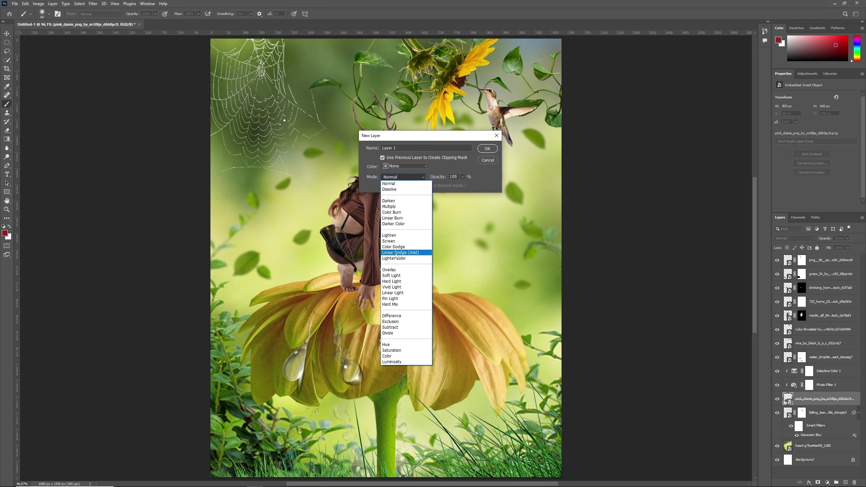
{"action": "left_click", "coordinate": [394, 272]}
{"action": "left_click", "coordinate": [382, 186]}
{"action": "left_click", "coordinate": [487, 149]}
{"action": "key", "text": "o"}
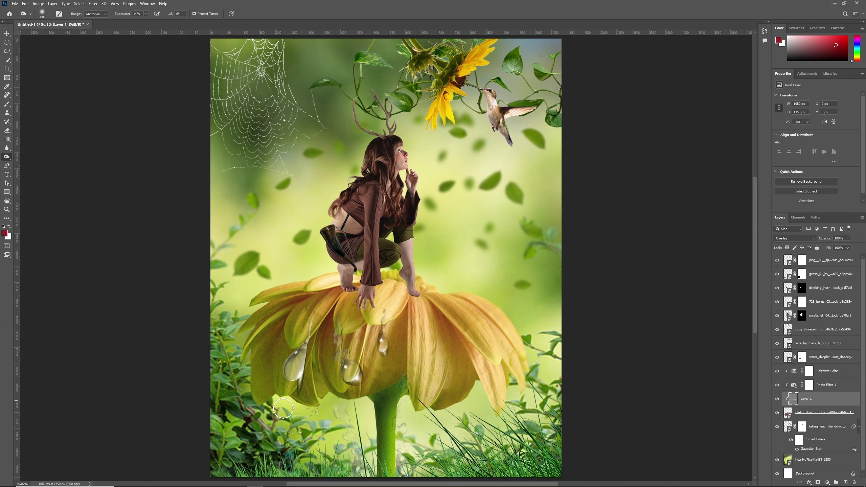
{"action": "mouse_move", "coordinate": [276, 376]}
{"action": "left_mouse_down"}
{"action": "mouse_move", "coordinate": [270, 325]}
{"action": "mouse_move", "coordinate": [394, 341]}
{"action": "mouse_move", "coordinate": [439, 320]}
{"action": "mouse_move", "coordinate": [516, 343]}
{"action": "left_mouse_up"}
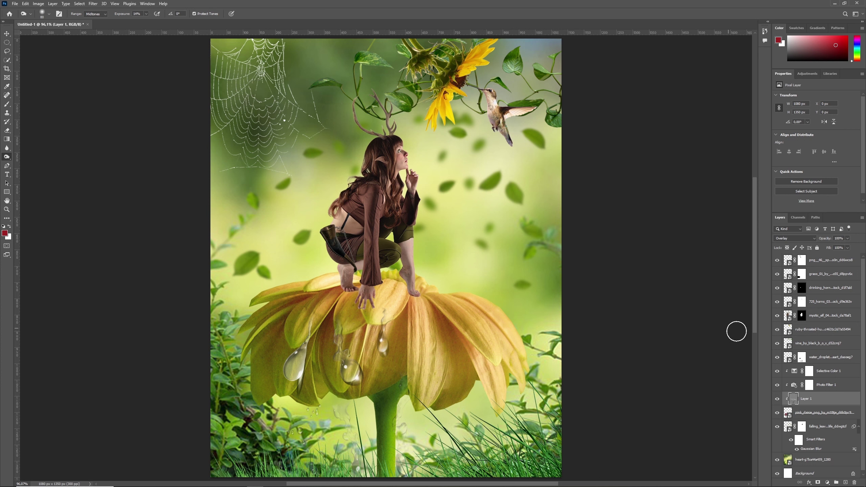
Step: Create a clipped gray overlay layer for the water droplets, choose the Dodge Tool, and add an empty layer
{"action": "left_click", "coordinate": [788, 358]}
{"action": "key", "text": "ctrl+shift+n"}
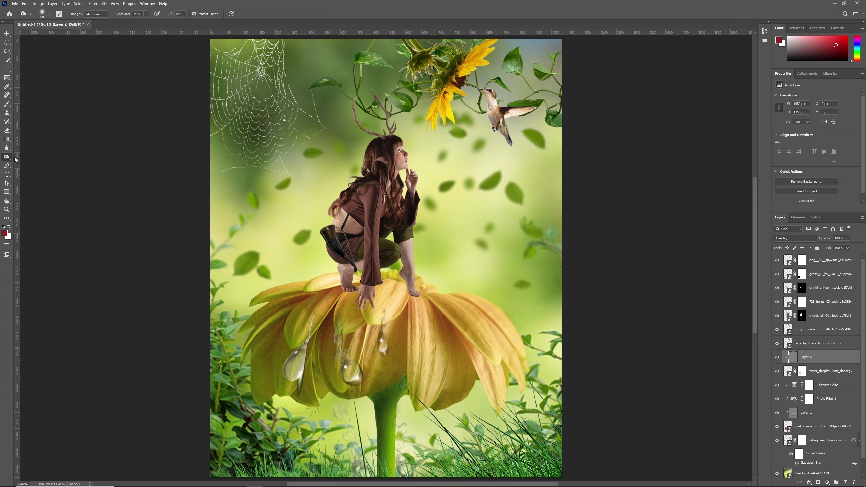
{"action": "right_click", "coordinate": [7, 158]}
{"action": "left_click", "coordinate": [23, 159]}
{"action": "key", "text": "ctrl+shift+alt+n"}
Step: Set up a white brush enlarged to size 600 for the glow around the elf
{"action": "key", "text": "x"}
{"action": "key", "text": "b"}
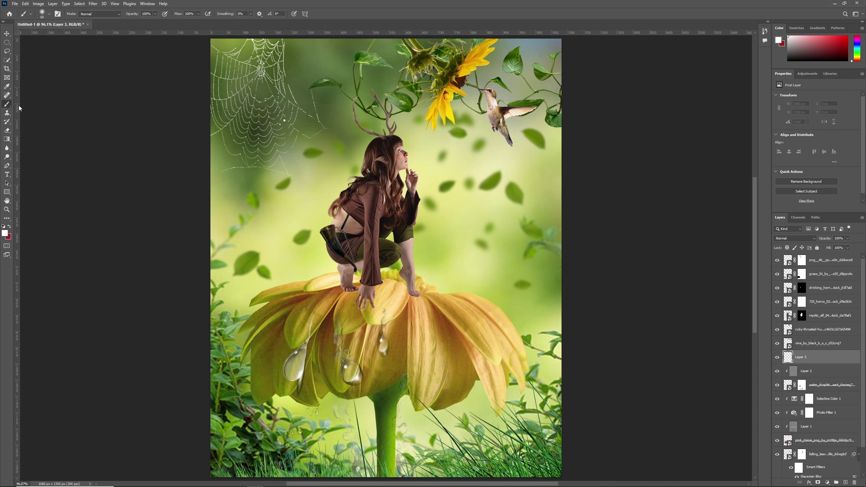
{"action": "key", "text": "bracketright"}
{"action": "key", "text": "bracketright"}
{"action": "key", "text": "bracketright"}
{"action": "key", "text": "bracketright"}
{"action": "key", "text": "bracketright"}
{"action": "key", "text": "bracketright"}
{"action": "key", "text": "bracketright"}
{"action": "key", "text": "bracketright"}
{"action": "key", "text": "bracketright"}
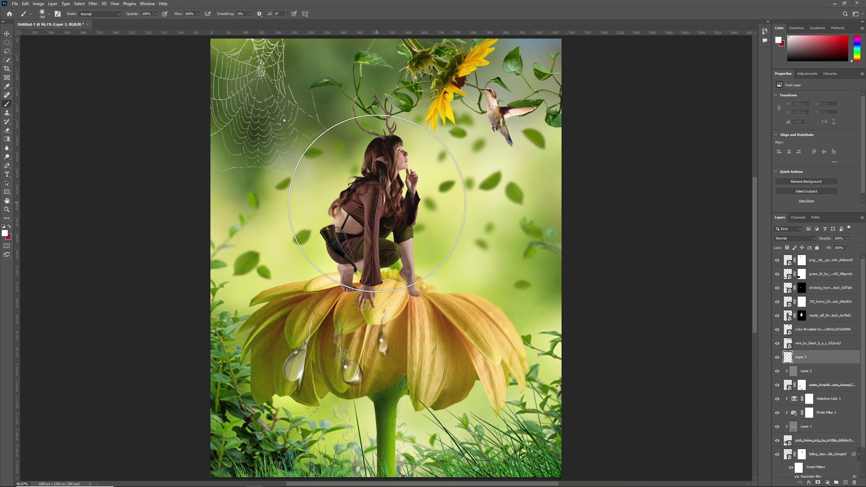
{"action": "key", "text": "bracketright"}
Step: Set the glow layer's blend mode to Vivid Light and rename it 'light'
{"action": "left_click", "coordinate": [382, 202]}
{"action": "left_click", "coordinate": [794, 238]}
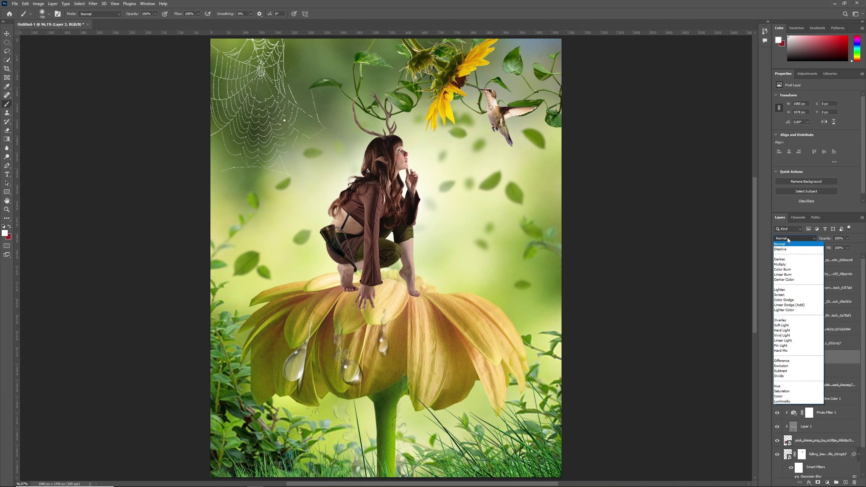
{"action": "left_click", "coordinate": [790, 335]}
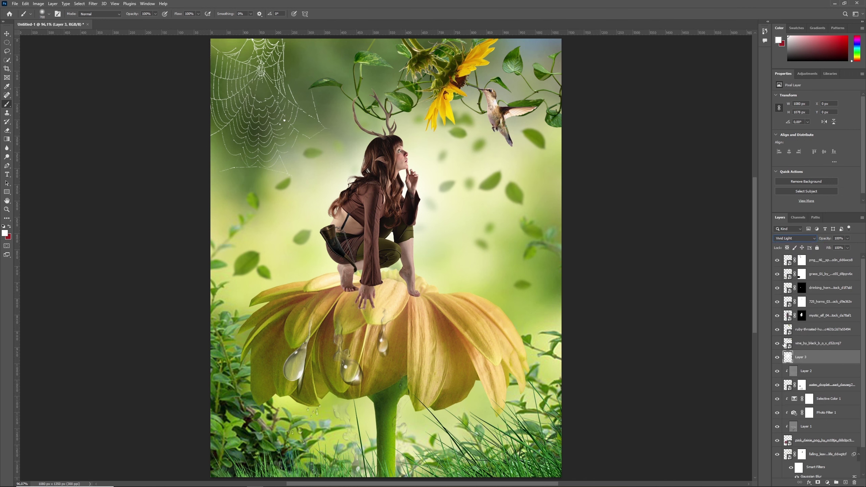
{"action": "double_click", "coordinate": [799, 357]}
{"action": "type", "text": "light"}
{"action": "key", "text": "Return"}
{"action": "left_click", "coordinate": [818, 343]}
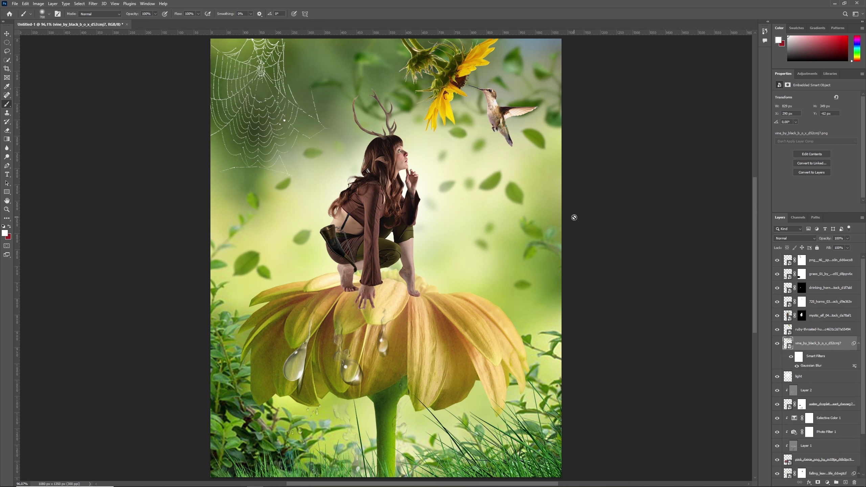
Step: Motion-blur the hummingbird layer and mask the blur off the sunflower head
{"action": "left_click", "coordinate": [808, 330]}
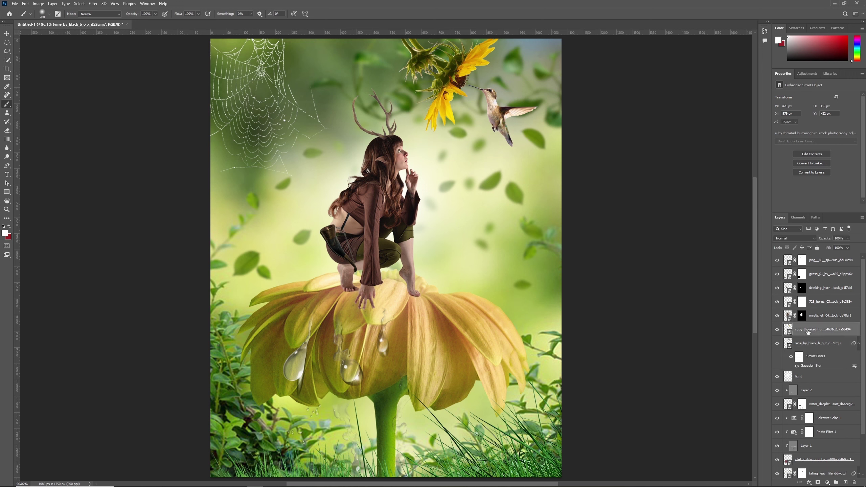
{"action": "left_click", "coordinate": [91, 4]}
{"action": "left_click", "coordinate": [196, 127]}
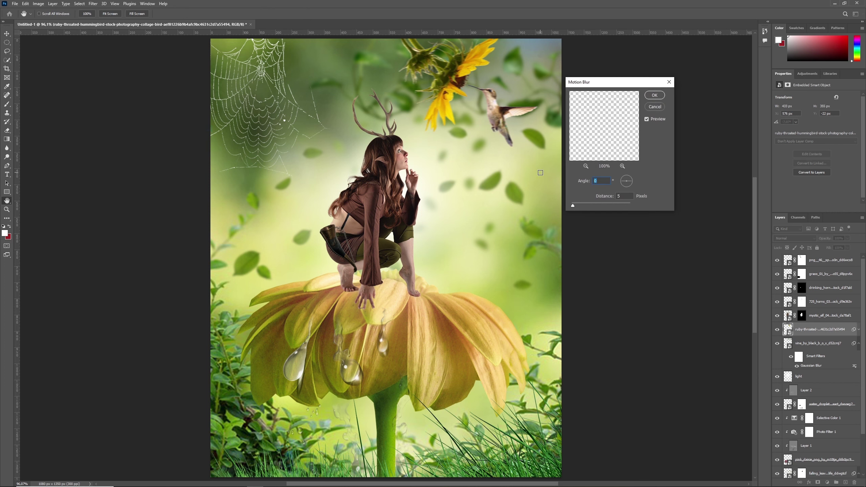
{"action": "left_click", "coordinate": [608, 195]}
{"action": "key", "text": "Return"}
{"action": "key", "text": "d"}
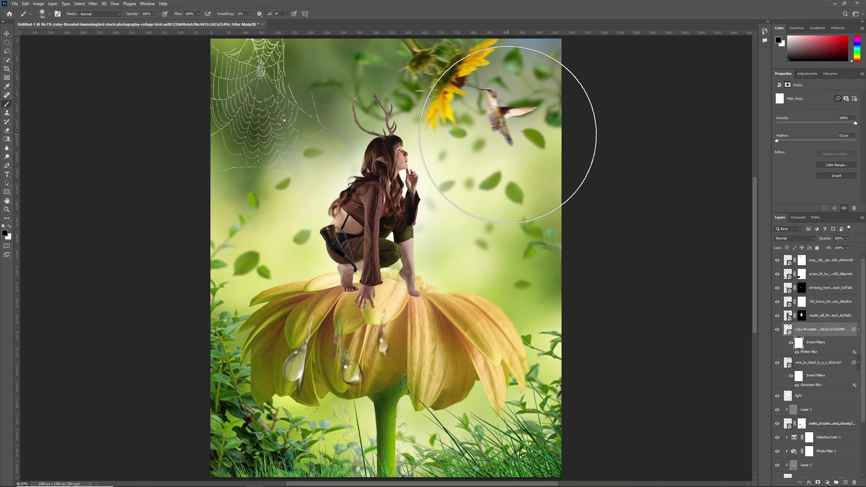
{"action": "key", "text": "b"}
{"action": "key", "text": "bracketleft"}
{"action": "key", "text": "bracketleft"}
{"action": "key", "text": "bracketleft"}
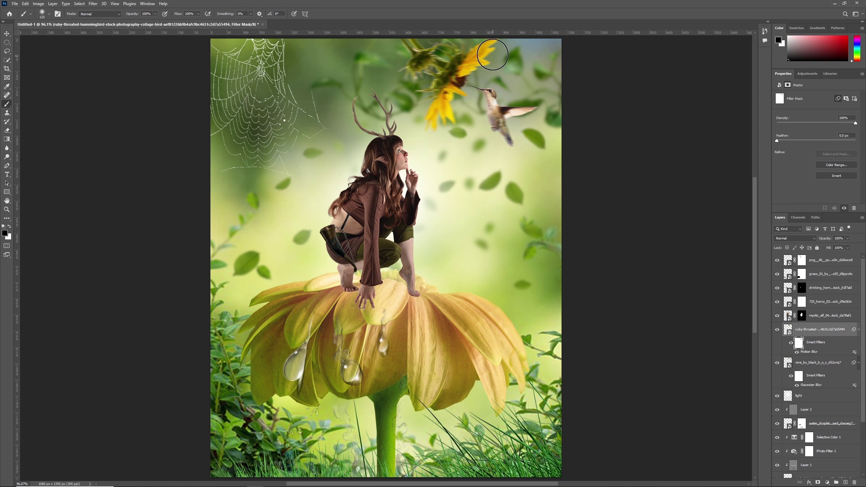
{"action": "left_click_drag", "start_coordinate": [469, 74], "coordinate": [501, 44]}
Step: Add a clipped Selective Color layer that cuts cyan and magenta and boosts yellow in Yellows
{"action": "left_click", "coordinate": [828, 483]}
{"action": "left_click", "coordinate": [822, 103]}
{"action": "left_click_drag", "start_coordinate": [816, 118], "coordinate": [777, 118]}
{"action": "left_click_drag", "start_coordinate": [816, 131], "coordinate": [777, 131]}
{"action": "left_click_drag", "start_coordinate": [816, 144], "coordinate": [839, 145]}
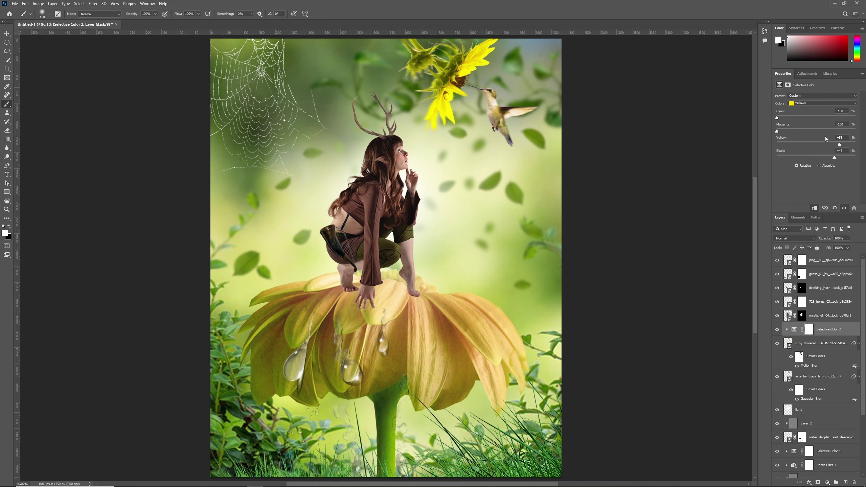
Step: Set Selective Color Whites Black to -100, and Blacks to Cyan +12 and Black -4
{"action": "left_click", "coordinate": [822, 103]}
{"action": "left_click", "coordinate": [805, 139]}
{"action": "left_click_drag", "start_coordinate": [816, 158], "coordinate": [769, 162]}
{"action": "left_click", "coordinate": [823, 103]}
{"action": "left_click", "coordinate": [805, 150]}
{"action": "left_click_drag", "start_coordinate": [816, 118], "coordinate": [820, 118]}
{"action": "left_click", "coordinate": [841, 151]}
{"action": "type", "text": "-4"}
Step: Mask the tint off the sunflower petals, then skew the elf's drop shadow across the flower
{"action": "left_click", "coordinate": [777, 330]}
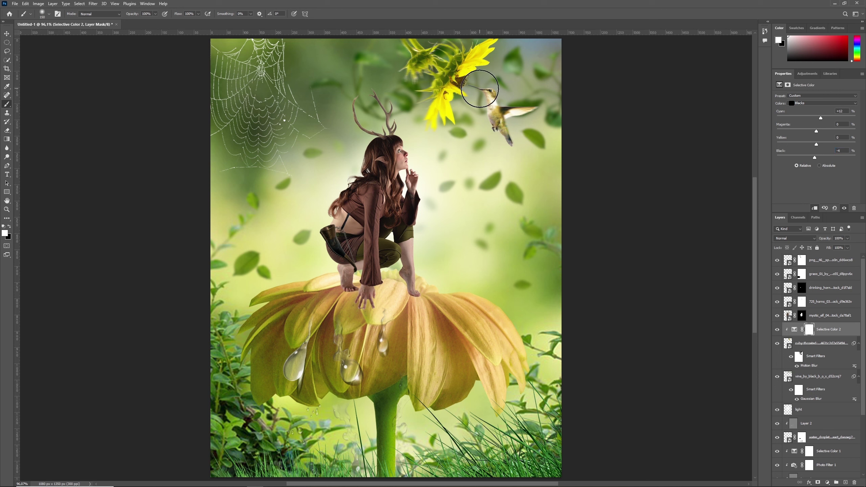
{"action": "key", "text": "x"}
{"action": "mouse_move", "coordinate": [481, 55]}
{"action": "left_mouse_down"}
{"action": "mouse_move", "coordinate": [437, 107]}
{"action": "mouse_move", "coordinate": [425, 56]}
{"action": "left_mouse_up"}
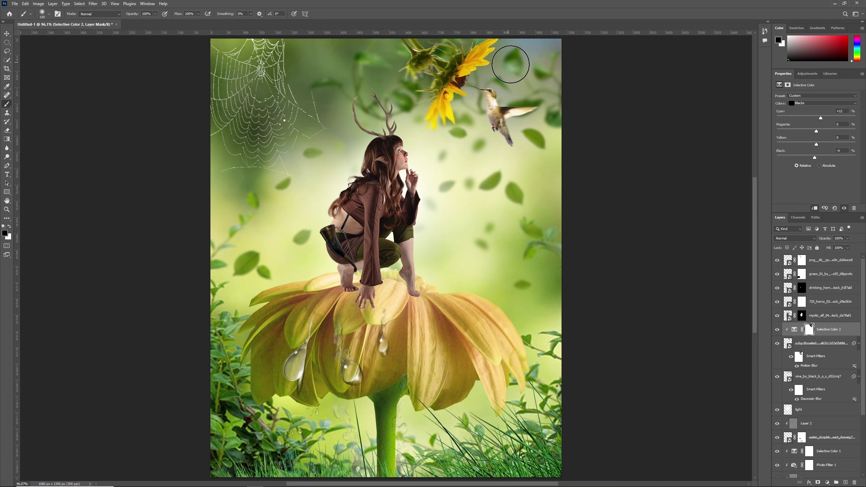
{"action": "key", "text": "ctrl+t"}
{"action": "left_click_drag", "start_coordinate": [381, 228], "coordinate": [267, 222]}
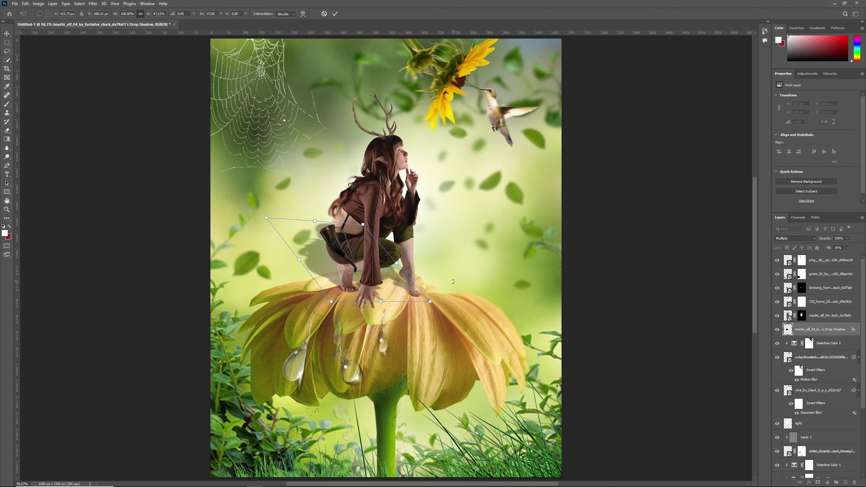
Step: Commit the shadow's shape, mask it, and paint away the stray shadow left of the elf
{"action": "key", "text": "Return"}
{"action": "key", "text": "b"}
{"action": "left_click", "coordinate": [818, 482]}
{"action": "key", "text": "d"}
{"action": "key", "text": "bracketleft"}
{"action": "key", "text": "bracketleft"}
{"action": "key", "text": "bracketleft"}
{"action": "mouse_move", "coordinate": [318, 209]}
{"action": "left_mouse_down"}
{"action": "mouse_move", "coordinate": [319, 261]}
{"action": "mouse_move", "coordinate": [348, 283]}
{"action": "mouse_move", "coordinate": [330, 288]}
{"action": "mouse_move", "coordinate": [331, 262]}
{"action": "left_mouse_up"}
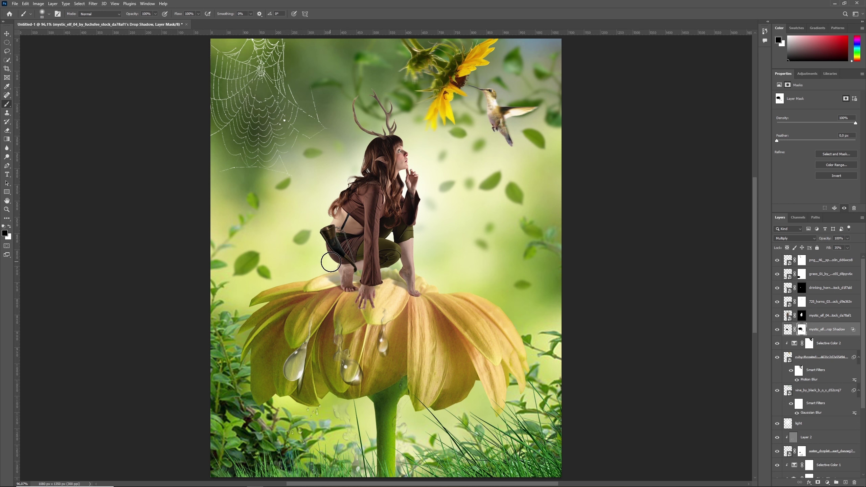
{"action": "key", "text": "bracketleft"}
{"action": "key", "text": "bracketleft"}
{"action": "key", "text": "bracketleft"}
Step: Apply Camera Raw (Clarity +15) and Shadows/Highlights at 80% opacity to the elf layer
{"action": "left_click", "coordinate": [788, 316]}
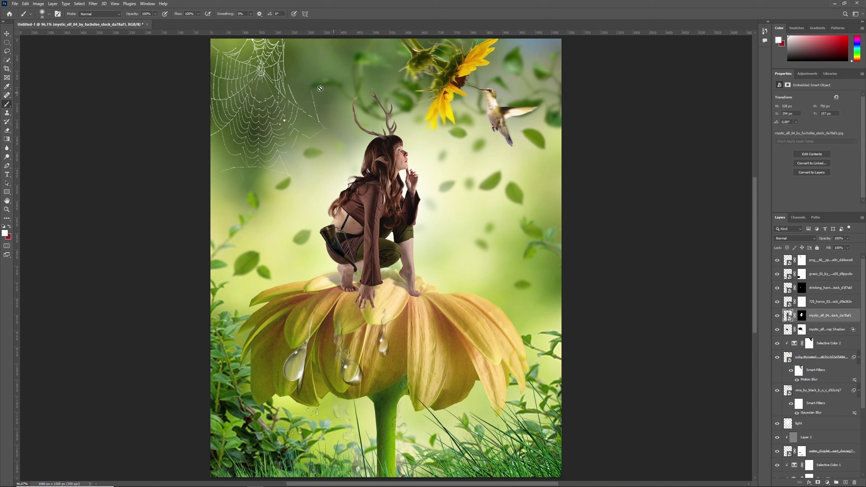
{"action": "left_click", "coordinate": [93, 4]}
{"action": "left_click", "coordinate": [111, 54]}
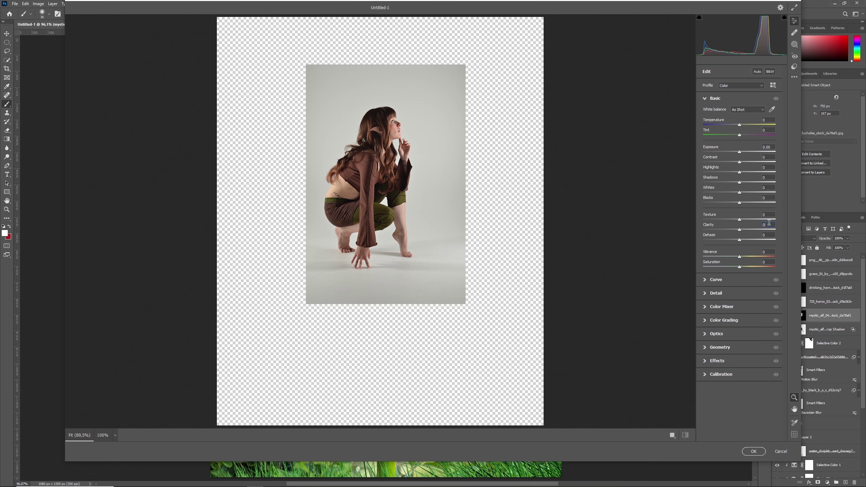
{"action": "left_click", "coordinate": [754, 453]}
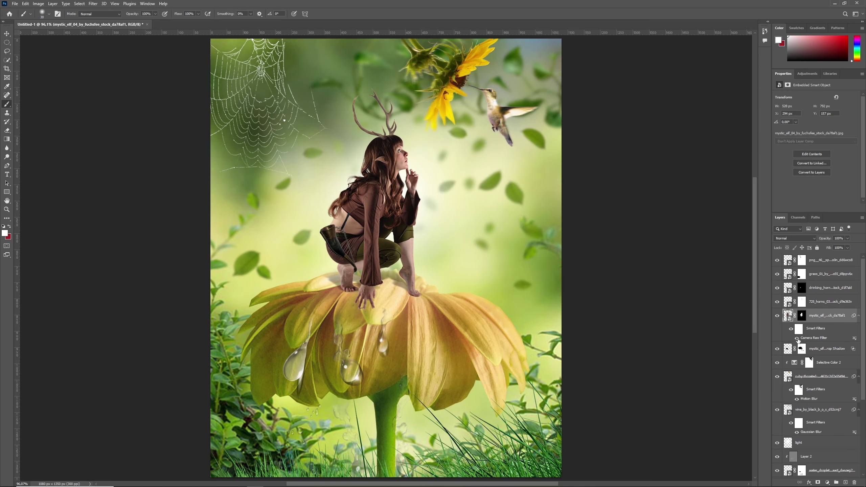
{"action": "left_click", "coordinate": [38, 4]}
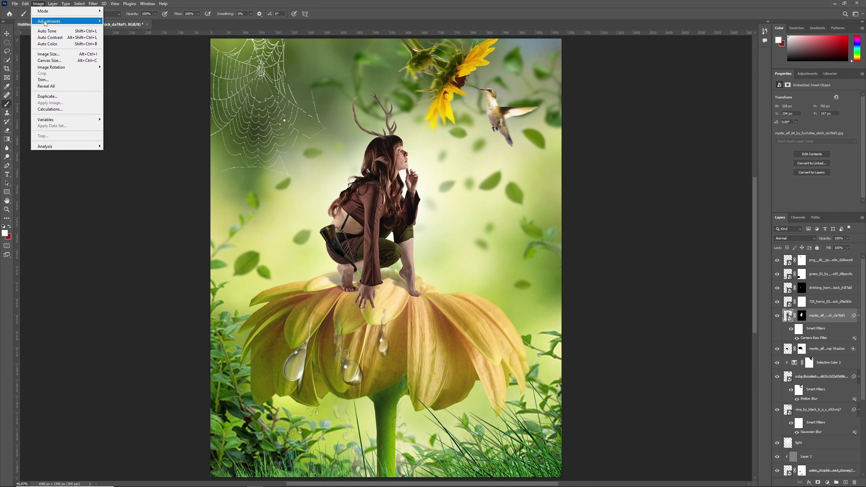
{"action": "mouse_move", "coordinate": [49, 20]}
{"action": "left_click", "coordinate": [148, 135]}
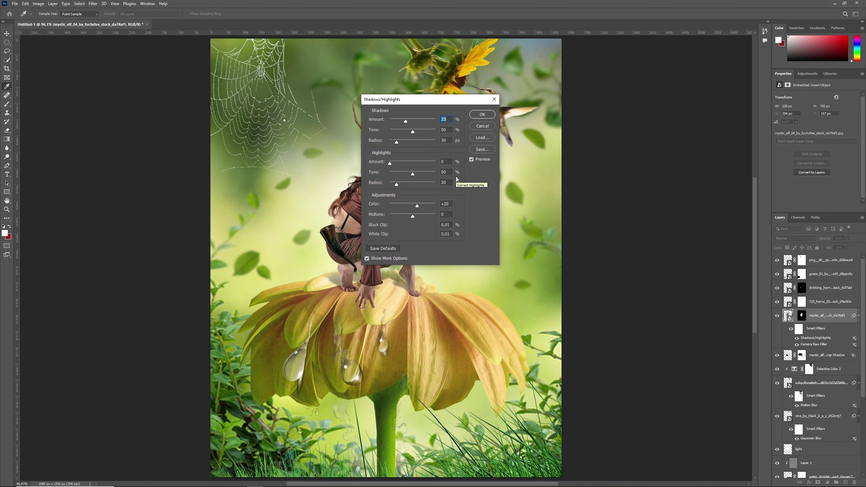
{"action": "left_click", "coordinate": [482, 115]}
{"action": "double_click", "coordinate": [855, 338]}
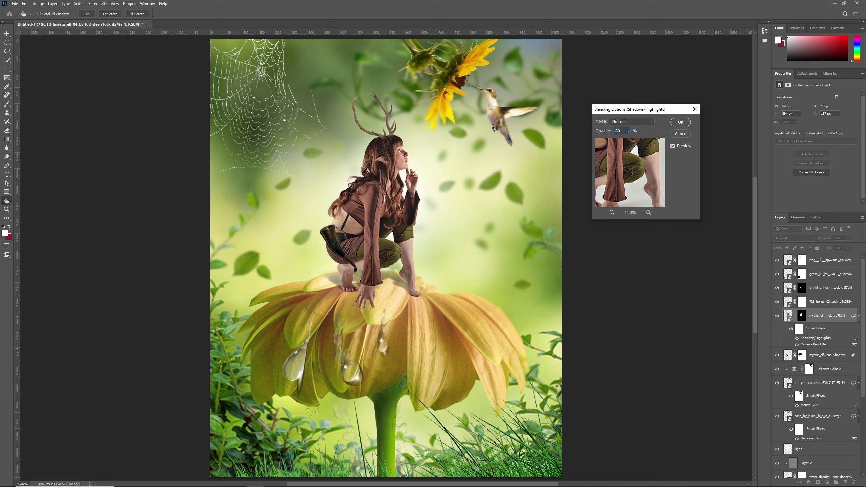
{"action": "key", "text": "Return"}
{"action": "key", "text": "b"}
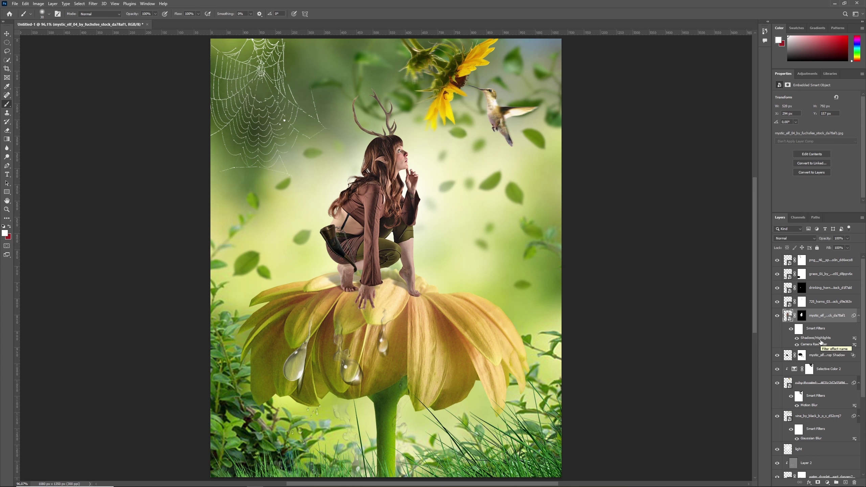
Step: Group the elf with her shadow and horn layers as Group 1
{"action": "left_click", "coordinate": [825, 356]}
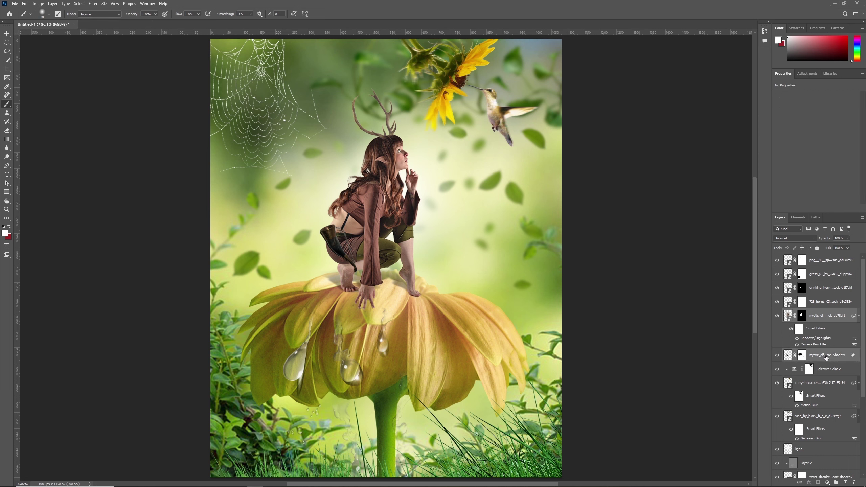
{"action": "left_click", "coordinate": [828, 301], "text": "shift"}
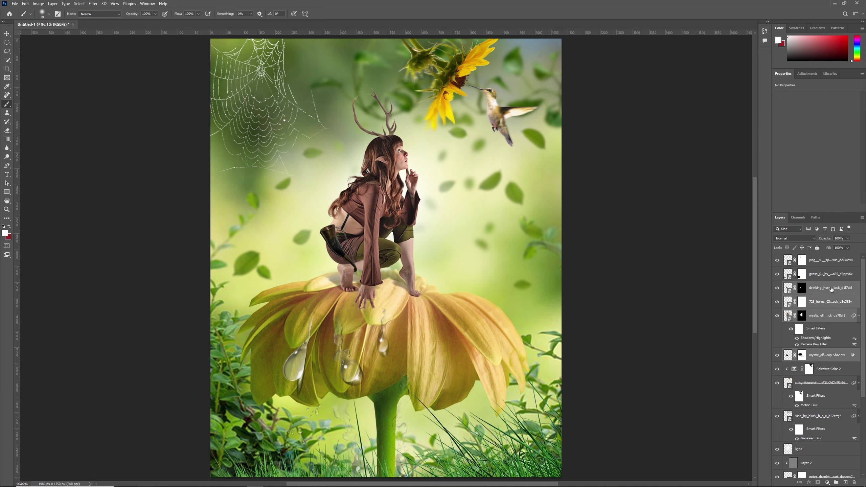
{"action": "key", "text": "ctrl+g"}
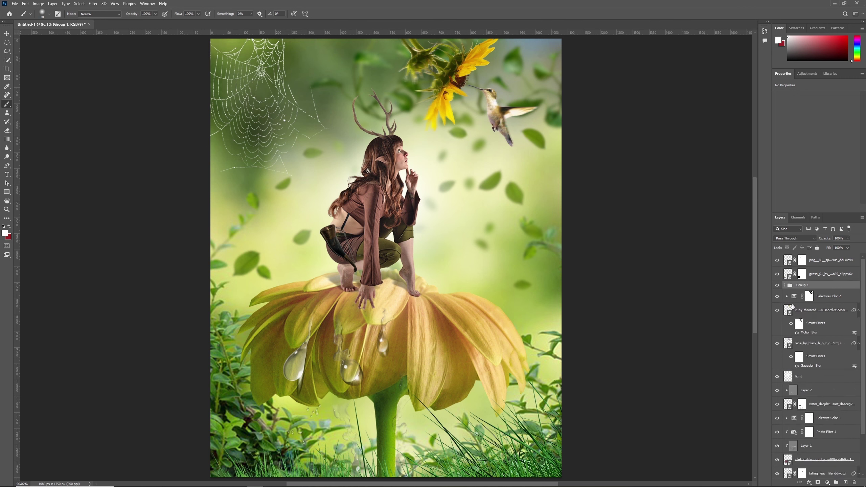
Step: Add a Selective Color layer clipped to Group 1, stripping cyan and magenta from Yellows
{"action": "left_click", "coordinate": [778, 285]}
{"action": "left_click", "coordinate": [778, 285]}
{"action": "left_click", "coordinate": [828, 482]}
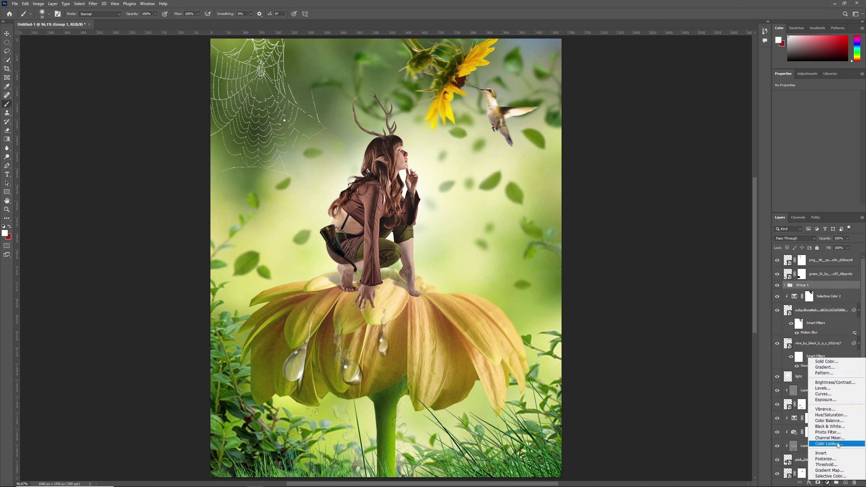
{"action": "left_click", "coordinate": [831, 477]}
{"action": "left_click", "coordinate": [816, 209]}
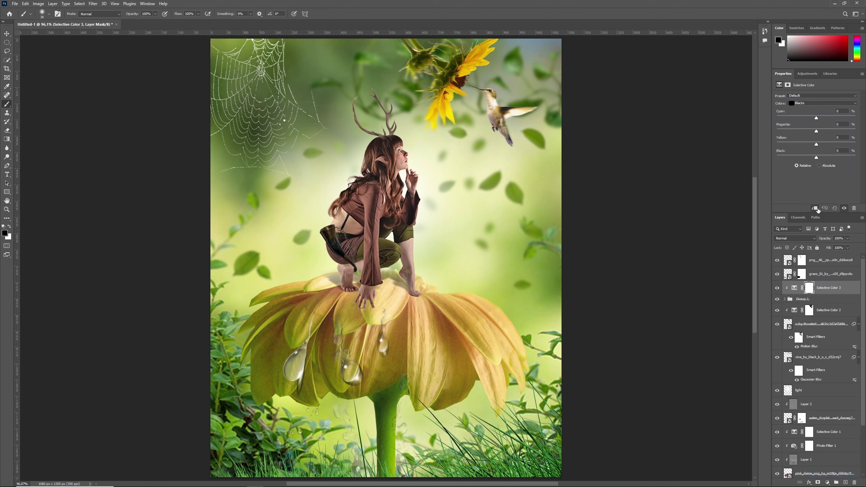
{"action": "left_click", "coordinate": [808, 104]}
{"action": "mouse_move", "coordinate": [817, 118]}
{"action": "left_mouse_down"}
{"action": "mouse_move", "coordinate": [776, 118]}
{"action": "mouse_move", "coordinate": [773, 133]}
{"action": "left_mouse_up"}
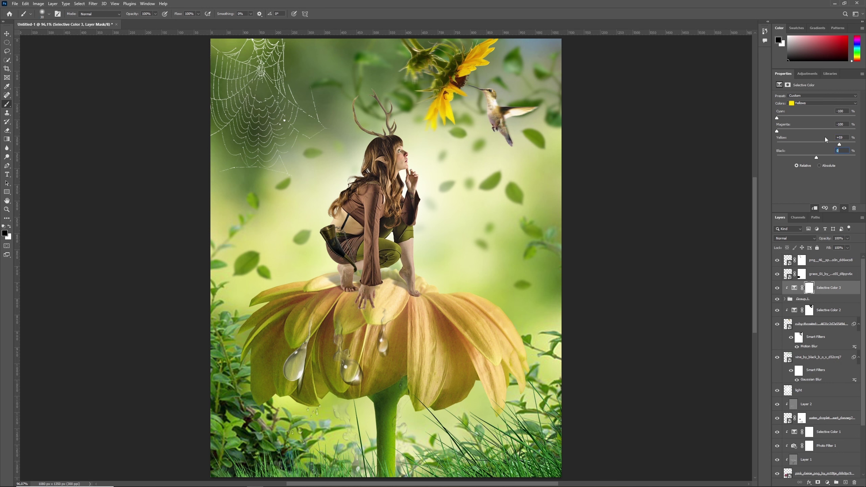
{"action": "type", "text": "+45"}
Step: Brighten its Whites, set Neutrals Black to -7 and Blacks Cyan to +12
{"action": "left_click", "coordinate": [822, 103]}
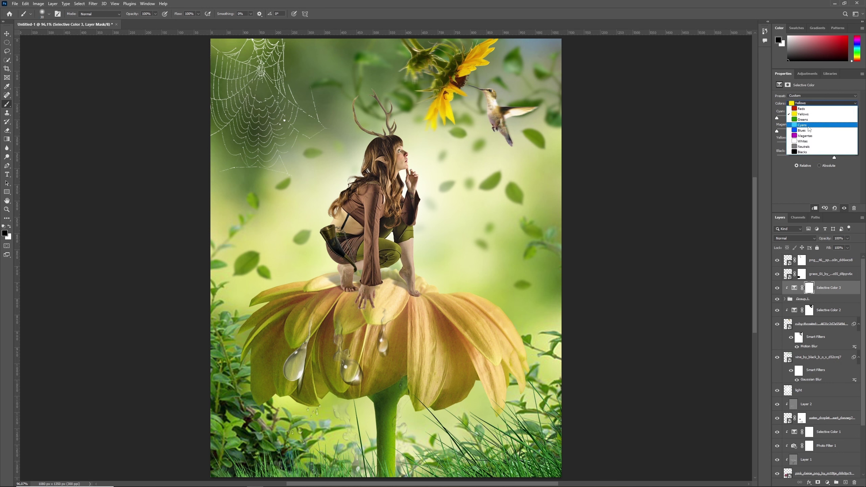
{"action": "left_click", "coordinate": [807, 139]}
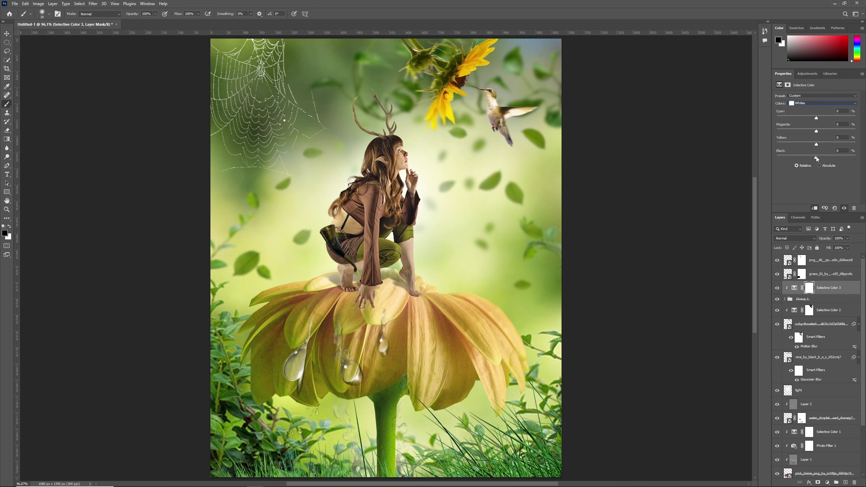
{"action": "left_click_drag", "start_coordinate": [817, 158], "coordinate": [777, 158]}
{"action": "left_click", "coordinate": [809, 103]}
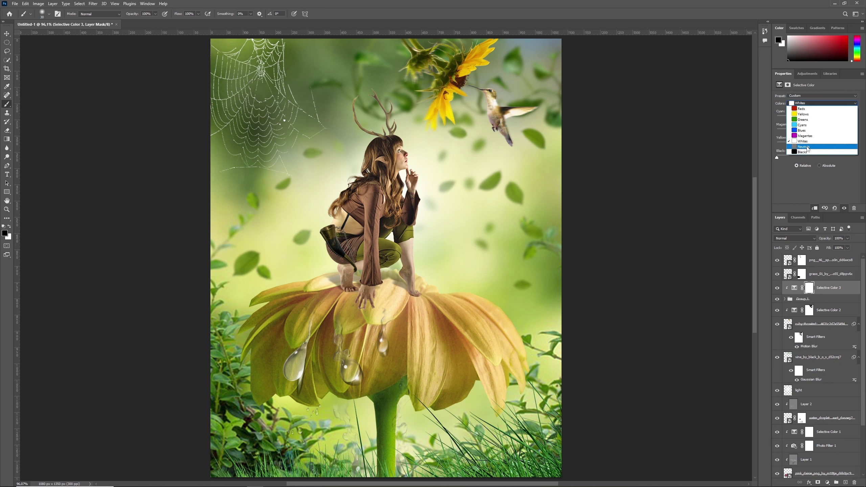
{"action": "left_click", "coordinate": [808, 147]}
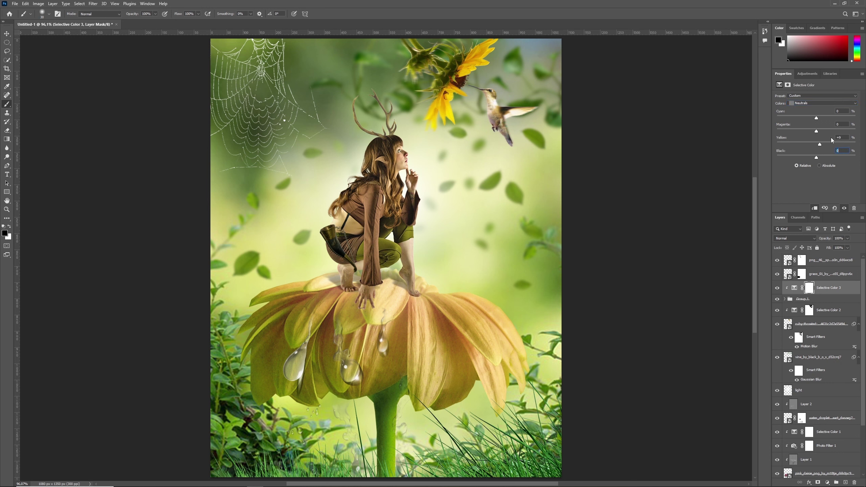
{"action": "type", "text": "-7"}
{"action": "left_click", "coordinate": [812, 104]}
{"action": "left_click", "coordinate": [818, 149]}
{"action": "type", "text": "12"}
{"action": "key", "text": "Tab"}
Step: Add a Vibrance adjustment layer clipped to the layer below
{"action": "left_click", "coordinate": [827, 482]}
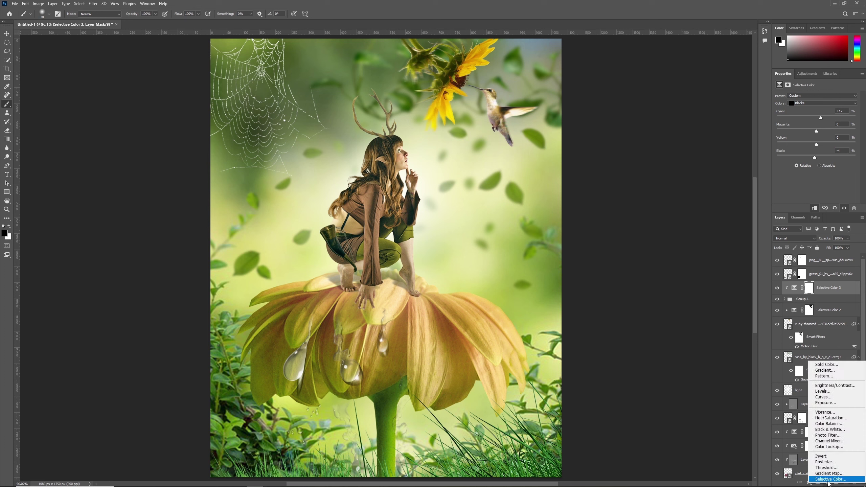
{"action": "left_click", "coordinate": [825, 415]}
{"action": "left_click", "coordinate": [815, 208]}
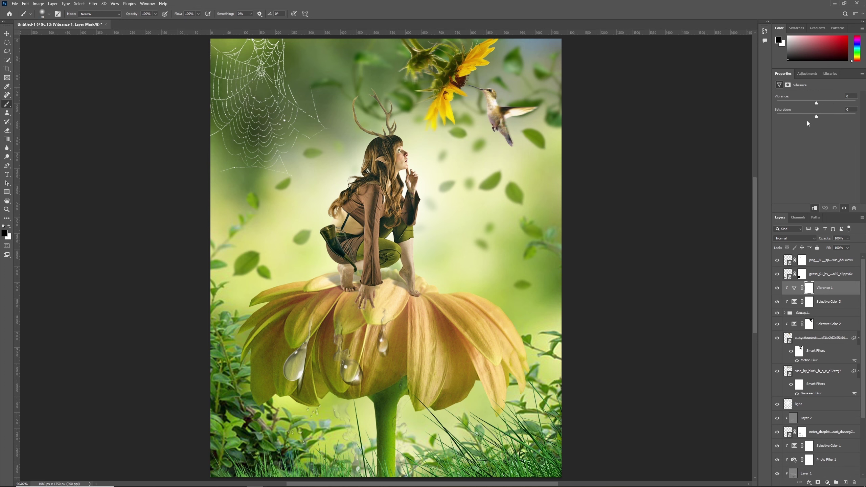
Step: Set Vibrance to +40, then add a clipped Curves layer with midpoint 141→136 and white point 213→254
{"action": "left_click", "coordinate": [849, 96]}
{"action": "type", "text": "40"}
{"action": "left_click", "coordinate": [827, 483]}
{"action": "left_click", "coordinate": [831, 404]}
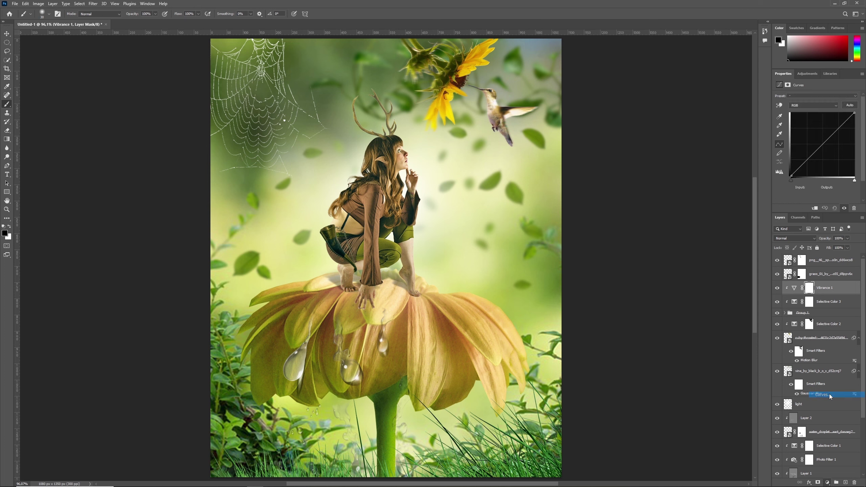
{"action": "left_click", "coordinate": [815, 209]}
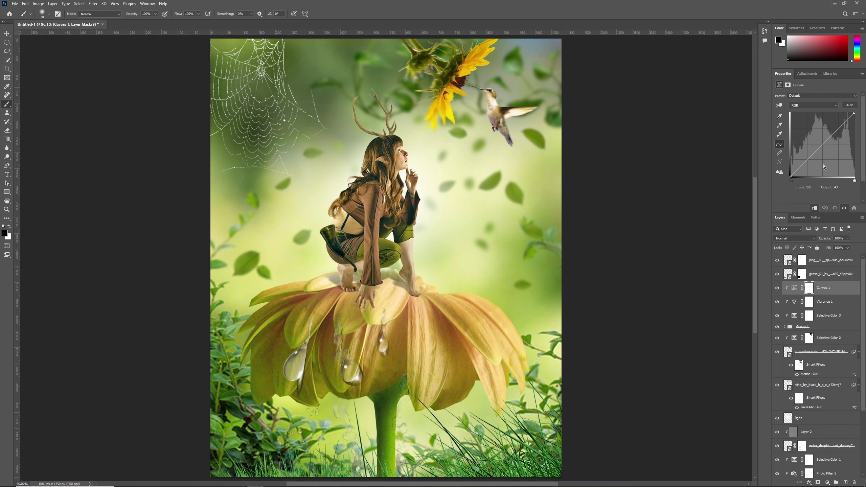
{"action": "left_click_drag", "start_coordinate": [824, 143], "coordinate": [826, 149]}
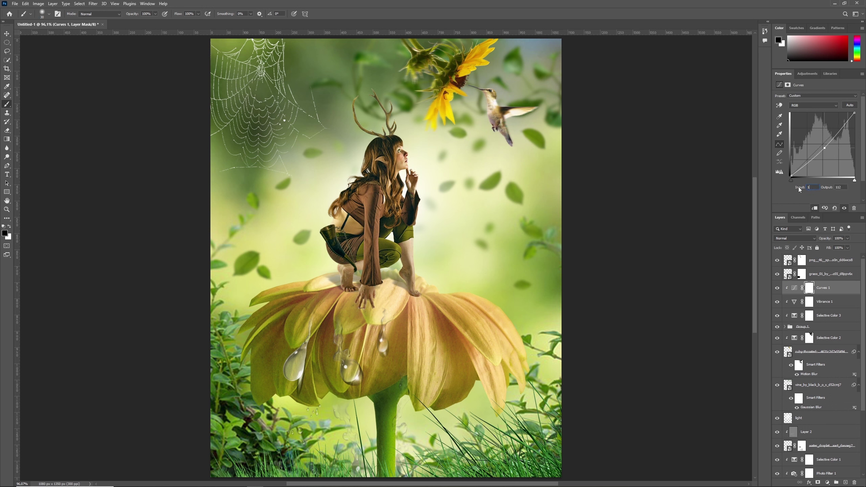
{"action": "type", "text": "136"}
{"action": "key", "text": "Return"}
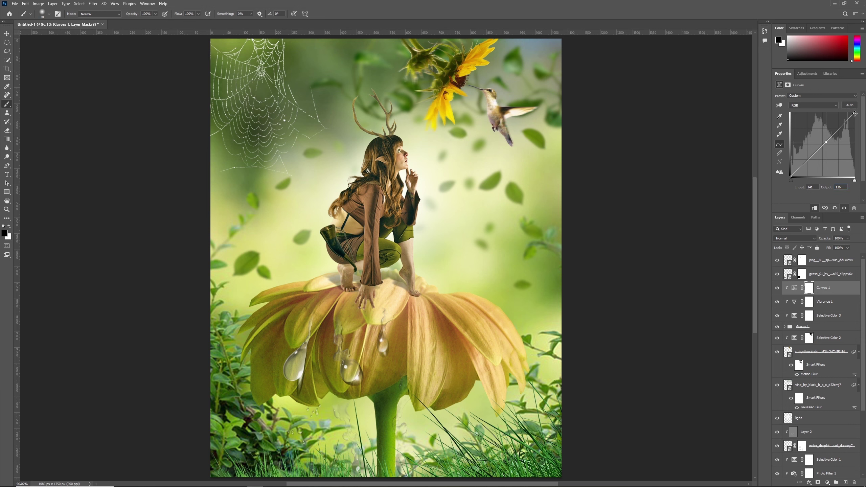
{"action": "left_click_drag", "start_coordinate": [855, 114], "coordinate": [854, 116]}
{"action": "type", "text": "213"}
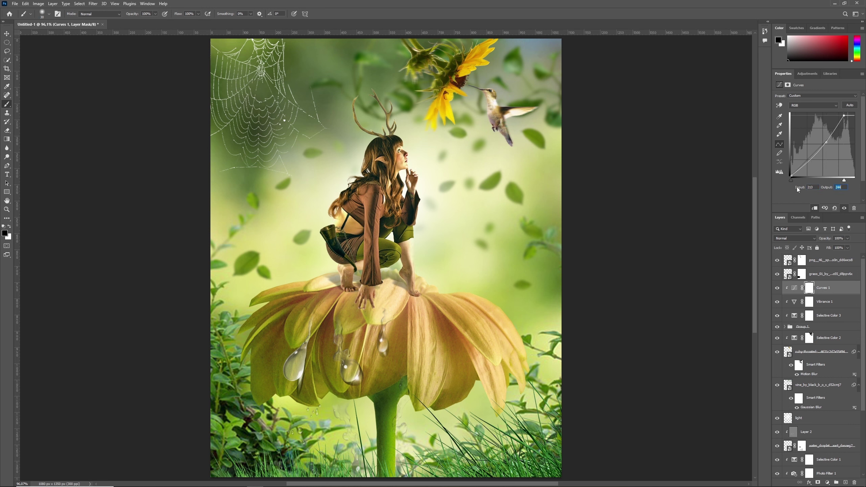
{"action": "type", "text": "254"}
Step: Add a new clipped layer in Overlay mode above Curves 1
{"action": "left_click", "coordinate": [777, 288]}
{"action": "left_click", "coordinate": [846, 482], "text": "alt"}
{"action": "left_click", "coordinate": [402, 176]}
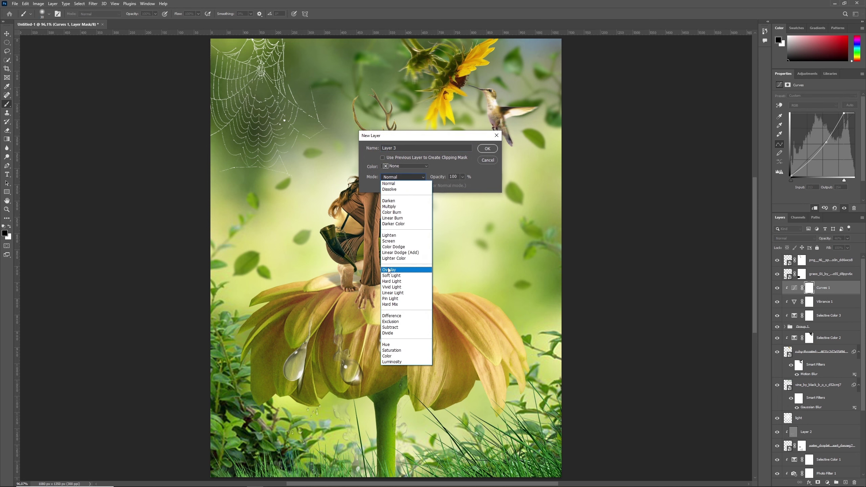
{"action": "left_click", "coordinate": [389, 271]}
{"action": "left_click", "coordinate": [487, 148]}
Step: Dodge the elf's sleeve, antlers and head, and burn her shin on the Overlay layer
{"action": "key", "text": "o"}
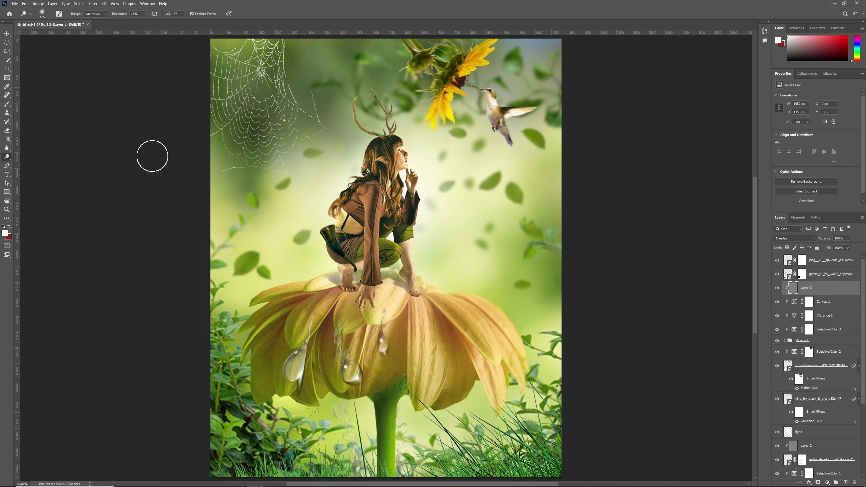
{"action": "key", "text": "bracketleft"}
{"action": "key", "text": "bracketleft"}
{"action": "key", "text": "bracketleft"}
{"action": "left_click_drag", "start_coordinate": [378, 216], "coordinate": [378, 270]}
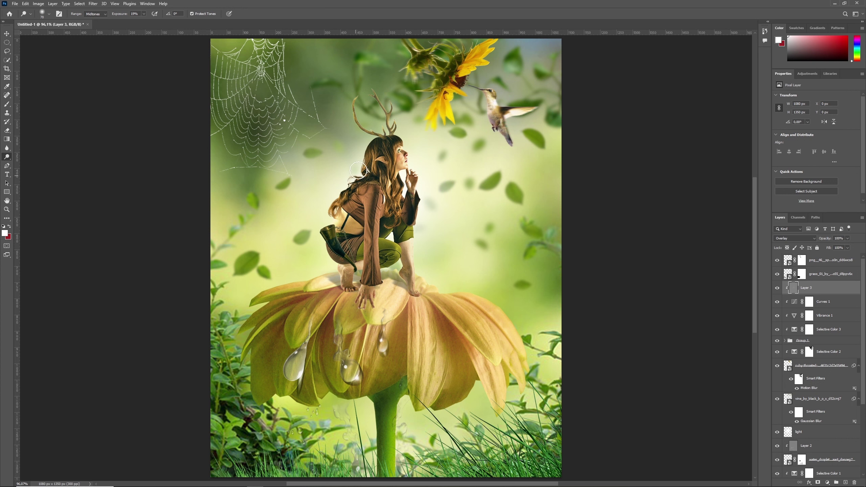
{"action": "left_click_drag", "start_coordinate": [390, 131], "coordinate": [380, 141]}
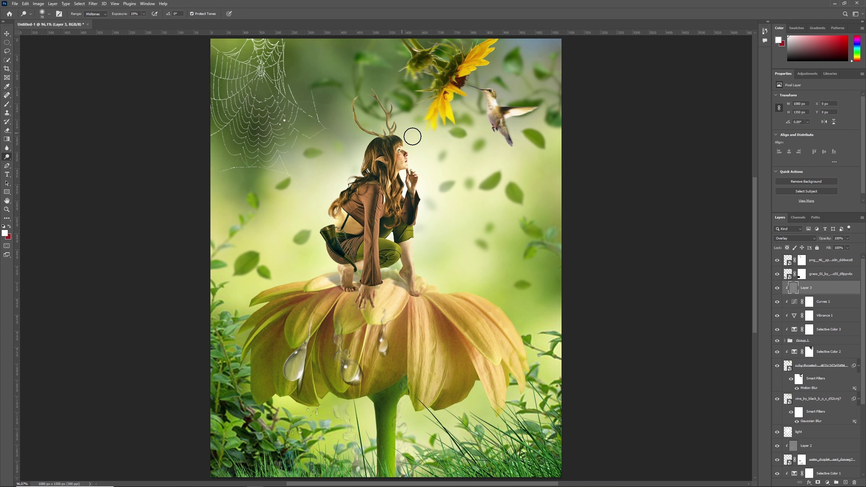
{"action": "key", "text": "bracketleft"}
{"action": "key", "text": "bracketleft"}
{"action": "key", "text": "bracketleft"}
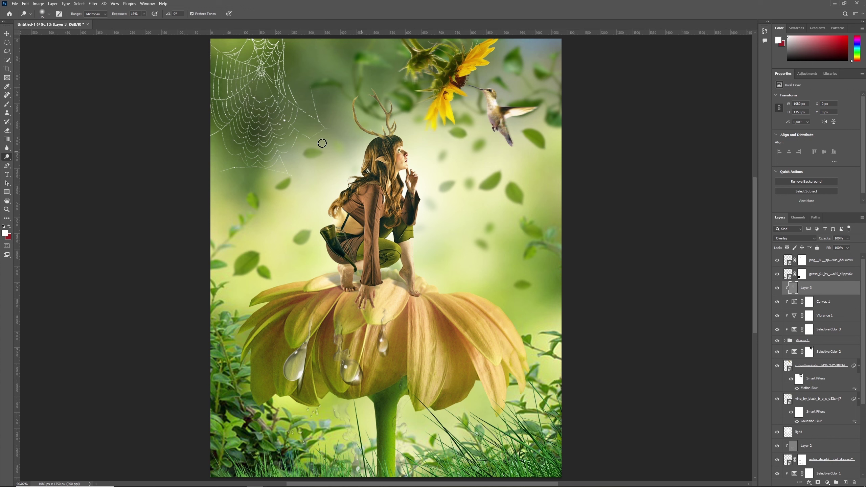
{"action": "left_click_drag", "start_coordinate": [7, 156], "coordinate": [31, 163]}
{"action": "left_click_drag", "start_coordinate": [404, 246], "coordinate": [414, 292]}
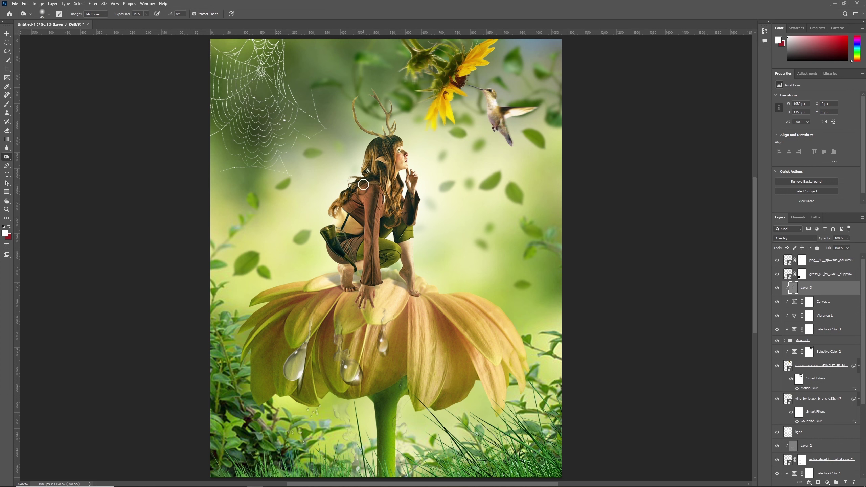
{"action": "key", "text": "bracketright"}
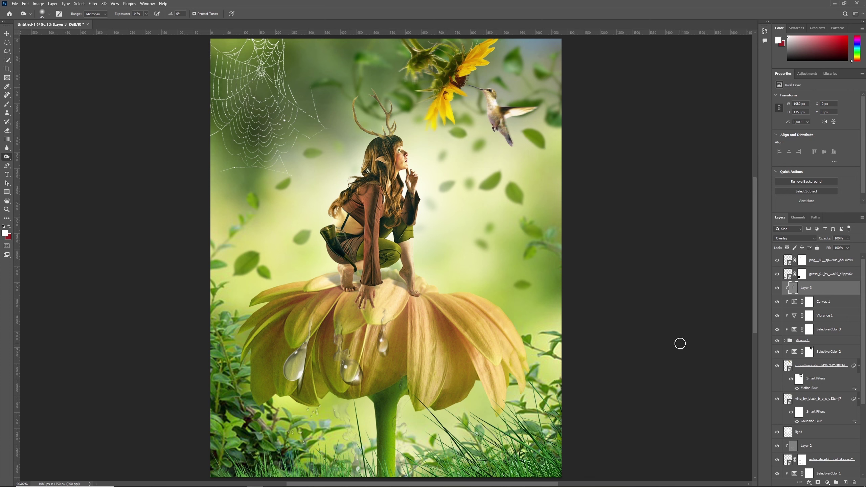
Step: Apply a Gaussian Blur to the grass layer
{"action": "left_click", "coordinate": [822, 277]}
{"action": "left_click", "coordinate": [91, 4]}
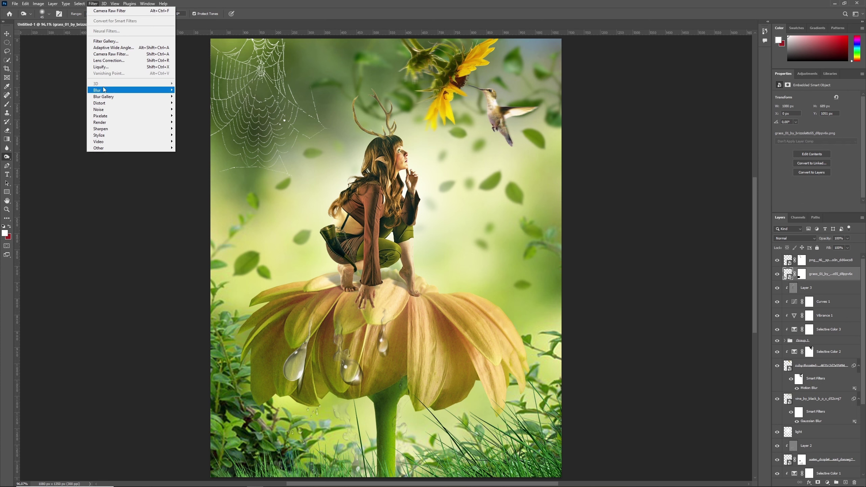
{"action": "left_click", "coordinate": [191, 117]}
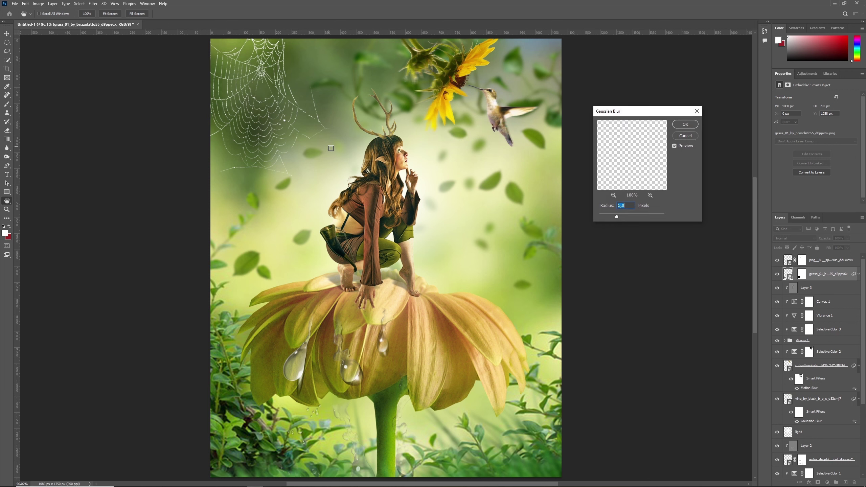
{"action": "key", "text": "Return"}
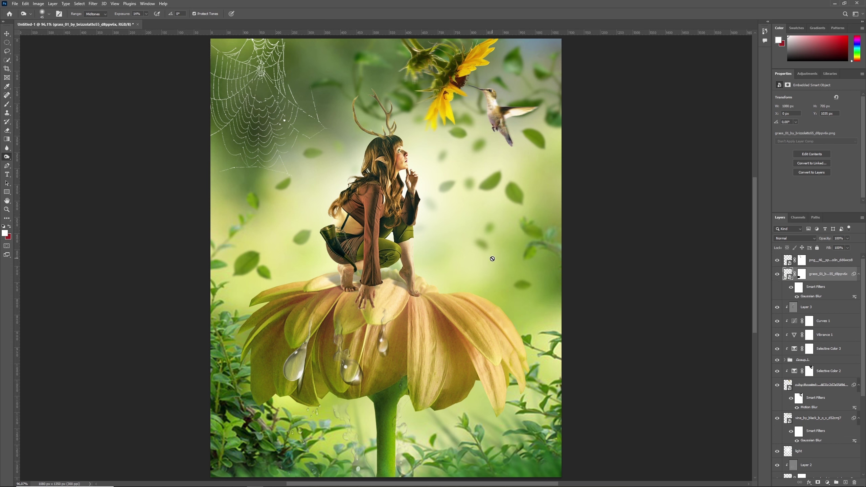
Step: Blur the spider web layer with a Gaussian Blur of radius 3
{"action": "left_click", "coordinate": [786, 261]}
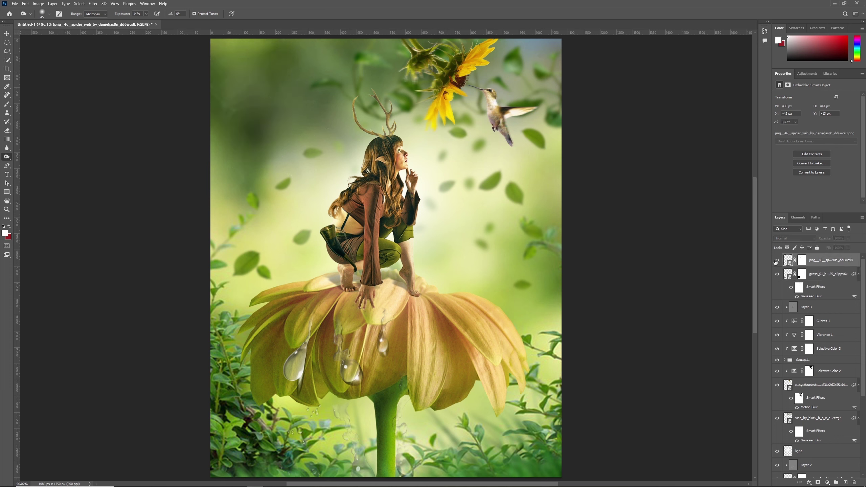
{"action": "left_click", "coordinate": [92, 3]}
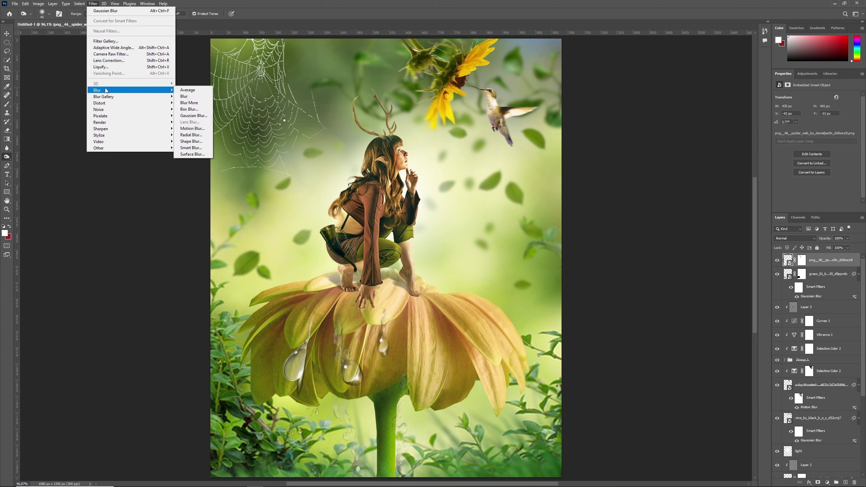
{"action": "left_click", "coordinate": [199, 116]}
{"action": "type", "text": "3"}
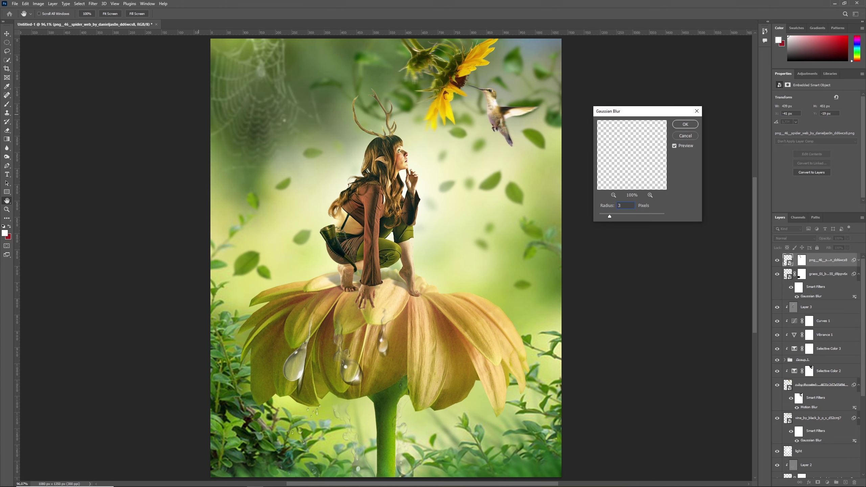
{"action": "key", "text": "Return"}
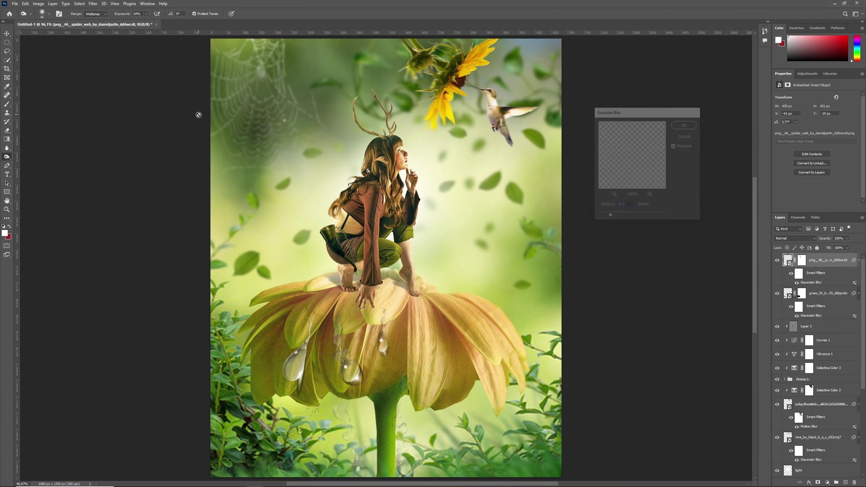
Step: Scale and rotate the spider web into the top-left corner of the scene
{"action": "key", "text": "ctrl+t"}
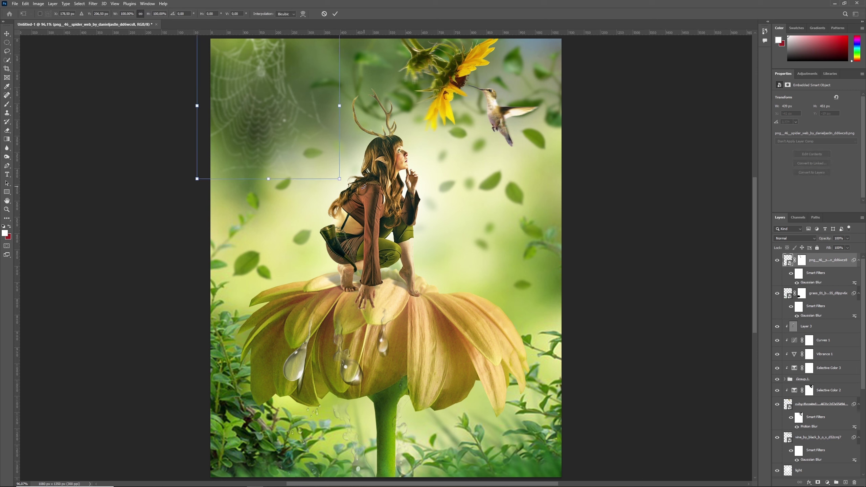
{"action": "left_click_drag", "start_coordinate": [340, 180], "coordinate": [335, 154]}
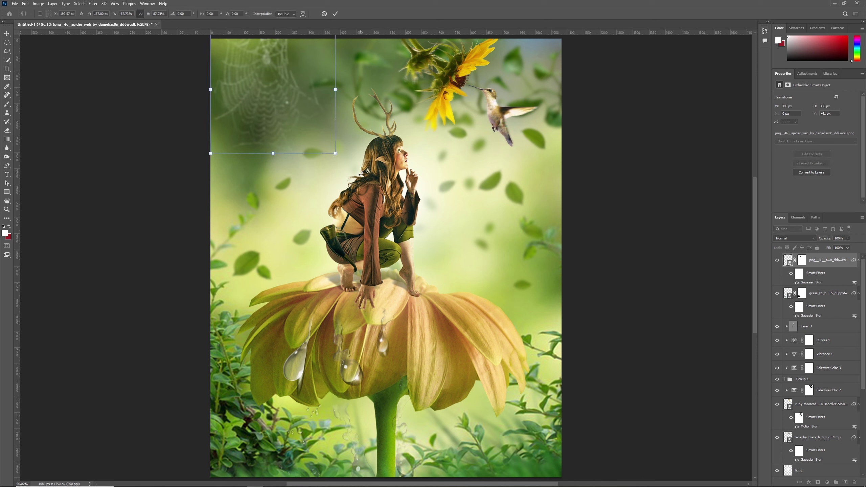
{"action": "left_click_drag", "start_coordinate": [339, 89], "coordinate": [345, 148]}
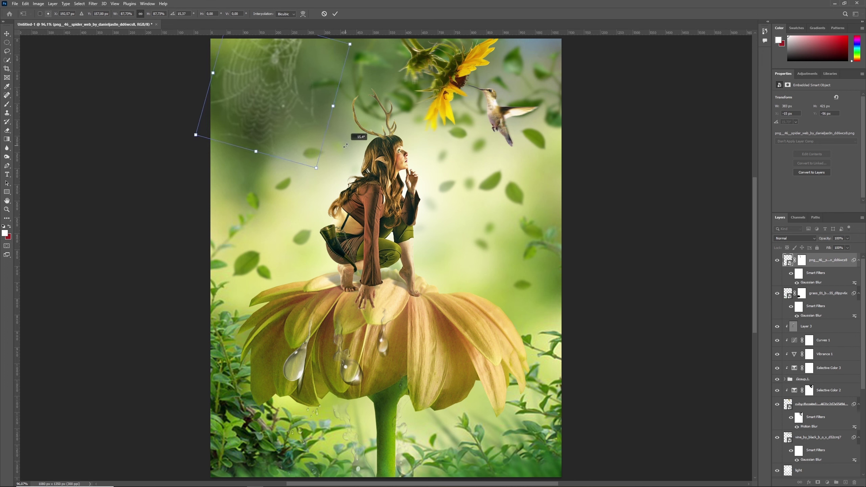
{"action": "key", "text": "Return"}
{"action": "key", "text": "o"}
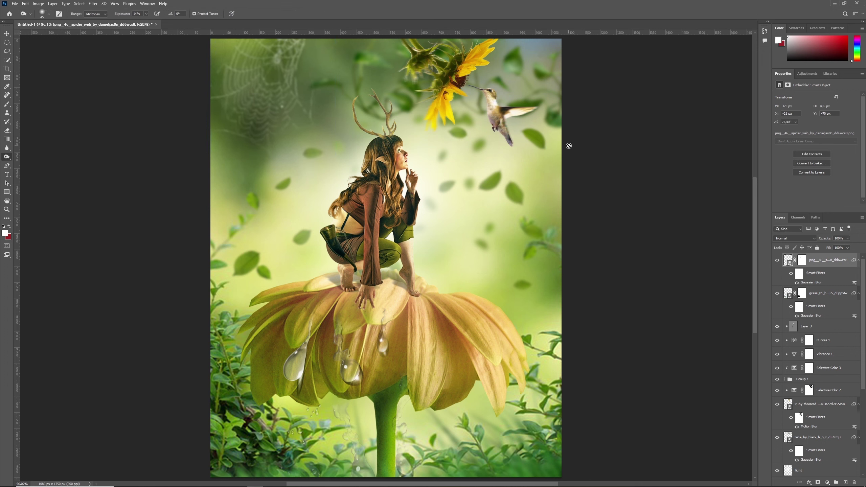
{"action": "key", "text": "ctrl+t"}
{"action": "left_click_drag", "start_coordinate": [483, 148], "coordinate": [399, 122]}
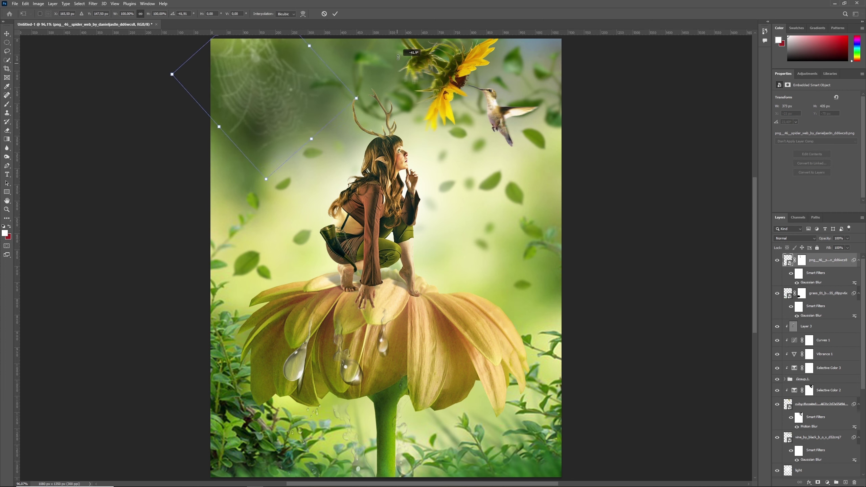
{"action": "scroll", "coordinate": [399, 121], "scroll_direction": "up", "scroll_amount": 2}
{"action": "key", "text": "Escape"}
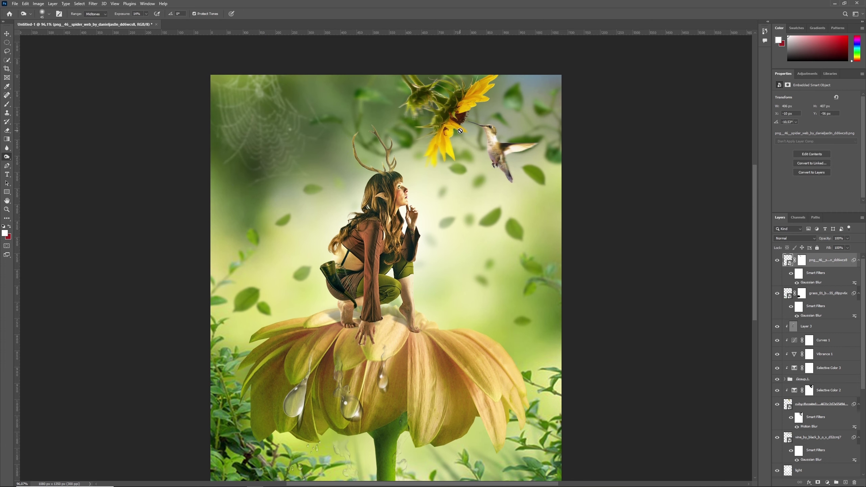
{"action": "left_click", "coordinate": [7, 210]}
{"action": "scroll", "coordinate": [426, 133], "scroll_direction": "down", "scroll_amount": 2}
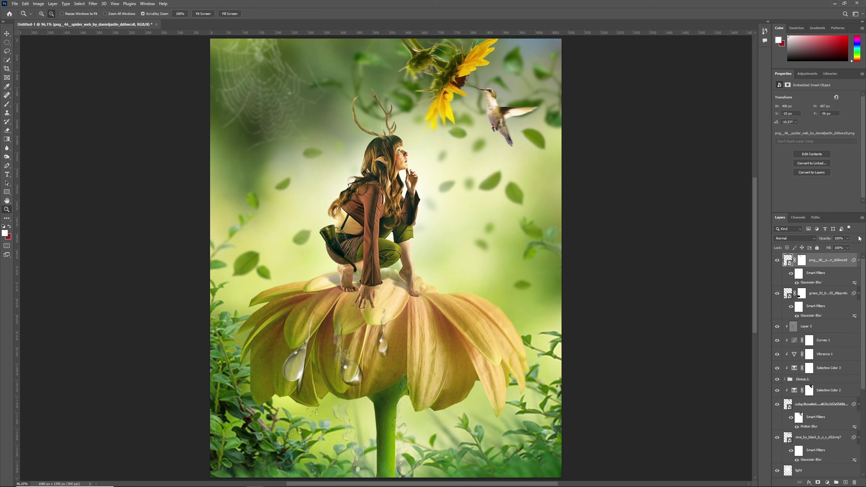
{"action": "left_click", "coordinate": [821, 239]}
Step: Set the spider web to 67% opacity and discard a trial merged-visible layer
{"action": "type", "text": "67"}
{"action": "key", "text": "Return"}
{"action": "key", "text": "ctrl+shift+alt+e"}
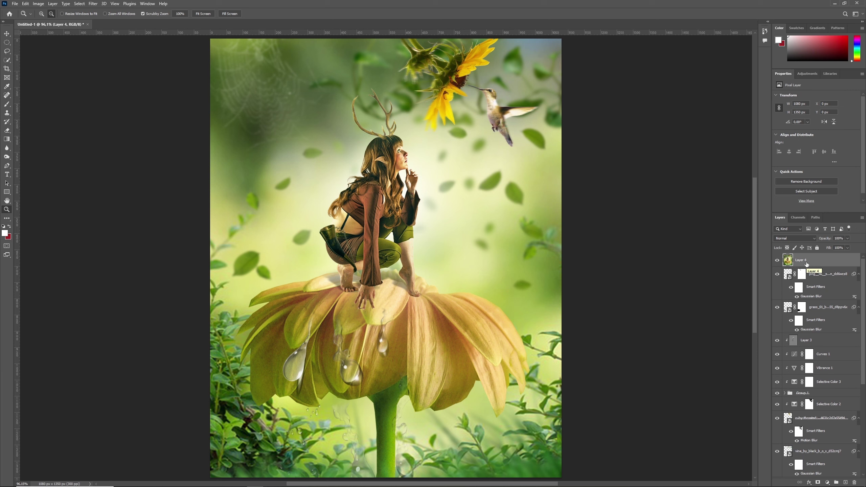
{"action": "left_click_drag", "start_coordinate": [805, 263], "coordinate": [855, 482]}
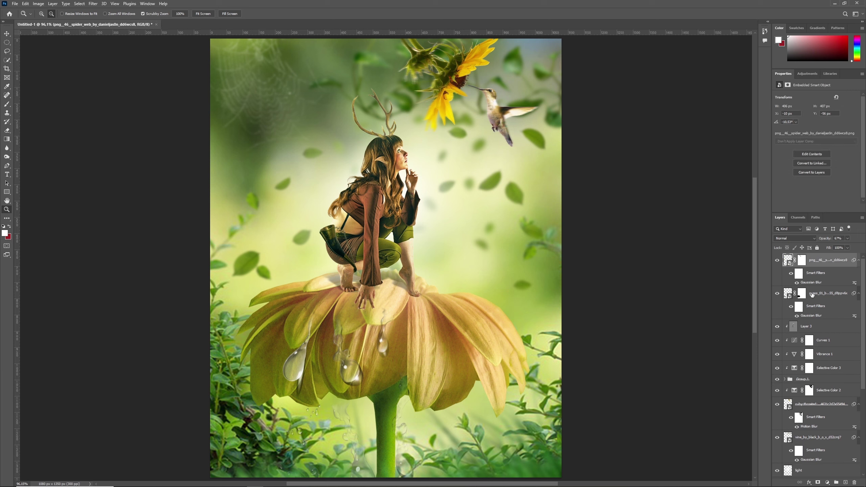
{"action": "scroll", "coordinate": [813, 392], "scroll_direction": "down", "scroll_amount": 3}
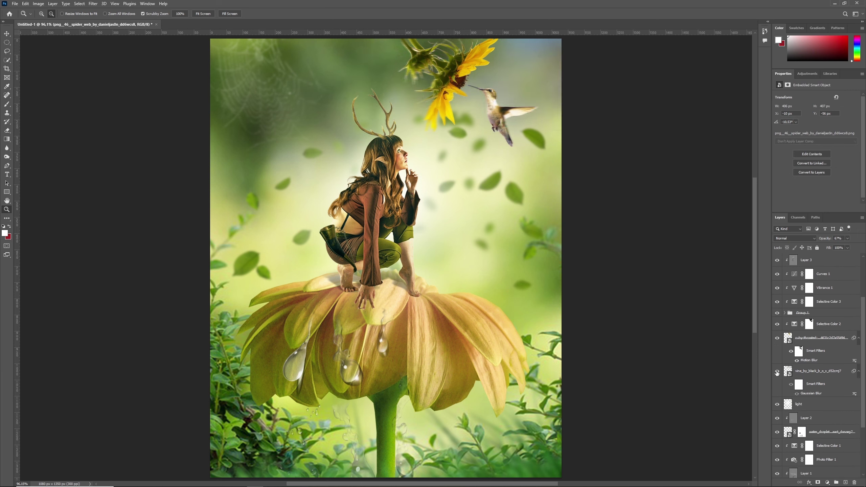
Step: Enlarge the vine, move it up near the hummingbird, and reapply the Gaussian Blur
{"action": "left_click", "coordinate": [819, 371]}
{"action": "key", "text": "ctrl+t"}
{"action": "left_click_drag", "start_coordinate": [305, 150], "coordinate": [247, 162]}
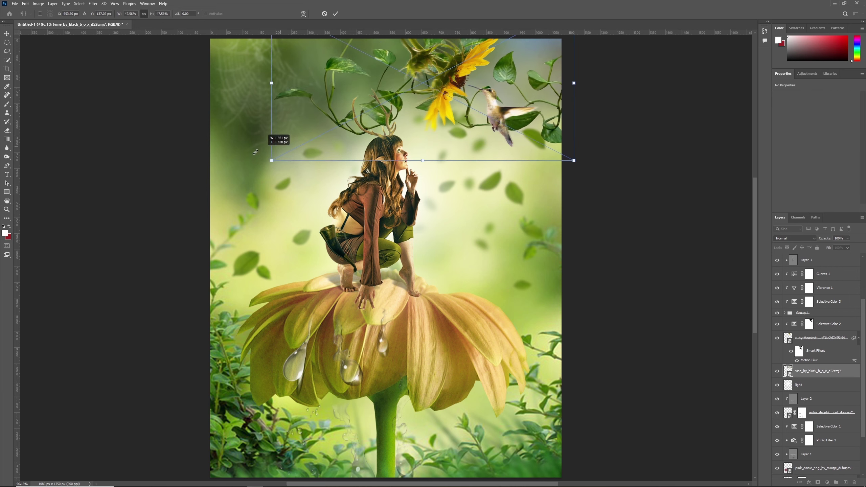
{"action": "mouse_move", "coordinate": [474, 118]}
{"action": "left_mouse_down"}
{"action": "mouse_move", "coordinate": [476, 128]}
{"action": "mouse_move", "coordinate": [472, 120]}
{"action": "left_mouse_up"}
{"action": "left_click", "coordinate": [337, 15]}
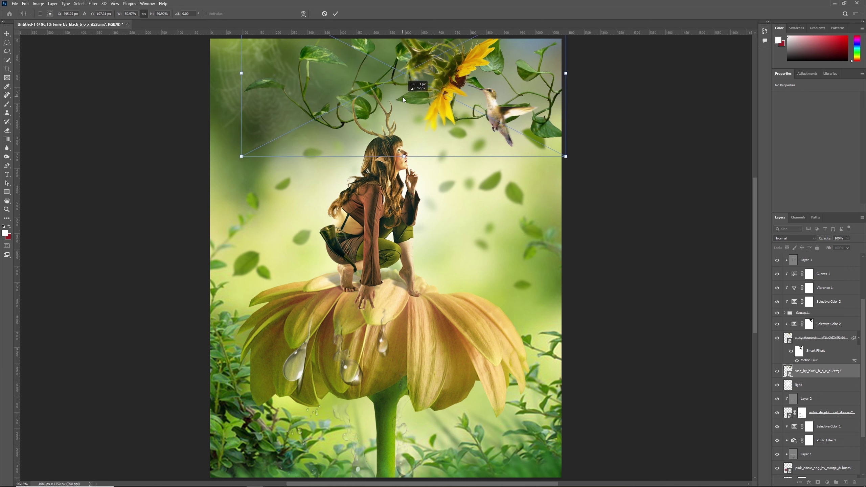
{"action": "key", "text": "ctrl+f"}
{"action": "key", "text": "z"}
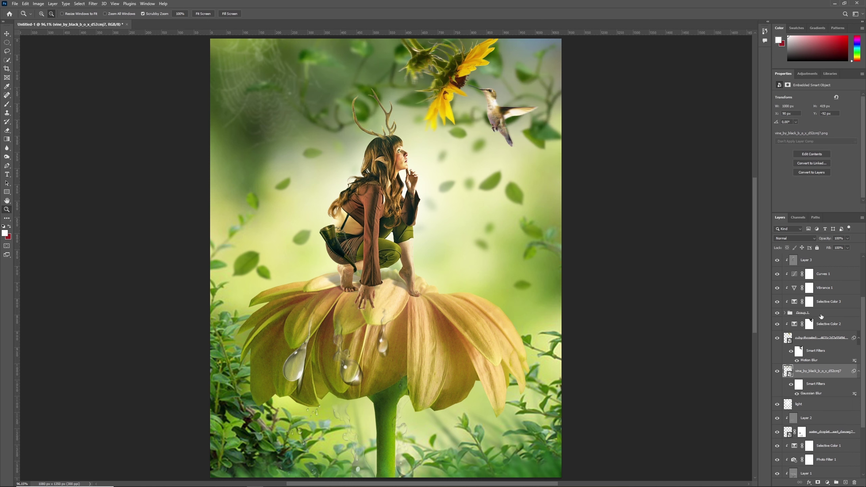
Step: Stamp all visible layers into a new layer and convert it to a smart object
{"action": "key", "text": "ctrl+shift+alt+e"}
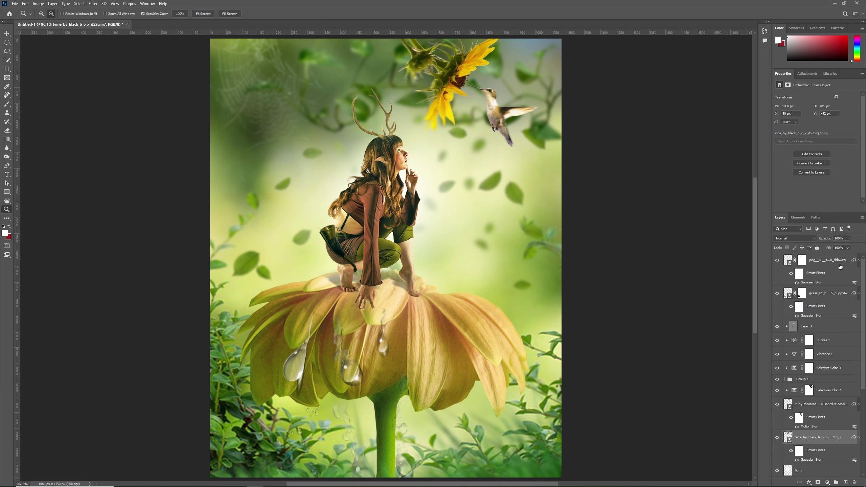
{"action": "right_click", "coordinate": [823, 269]}
{"action": "left_click", "coordinate": [779, 293]}
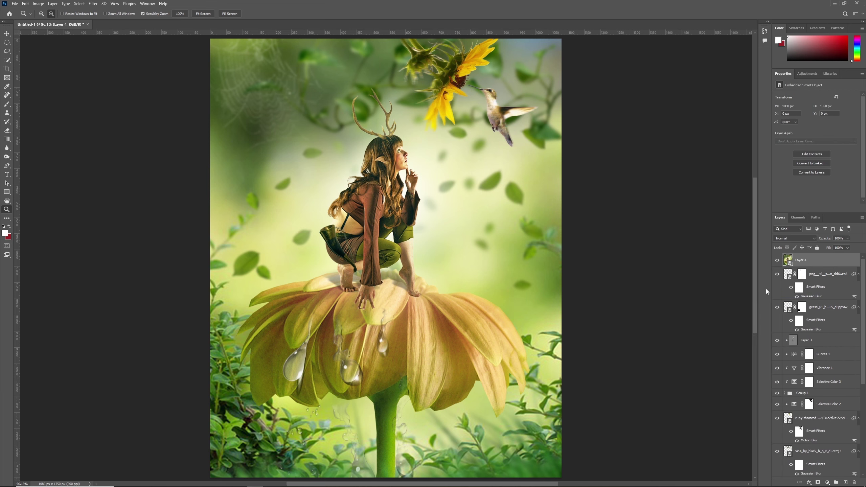
Step: In the Camera Raw Filter, warm Temperature slightly: Highlights +47, Shadows +9, Whites +21
{"action": "left_click", "coordinate": [92, 3]}
{"action": "left_click", "coordinate": [108, 57]}
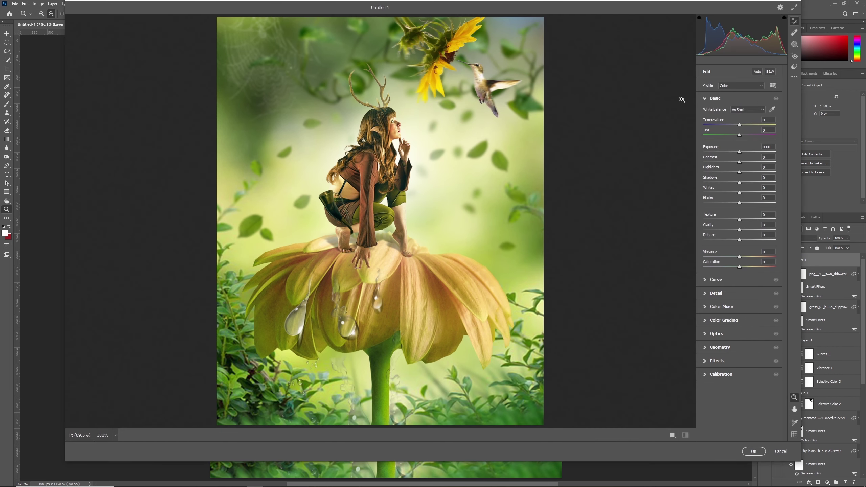
{"action": "left_click_drag", "start_coordinate": [755, 120], "coordinate": [756, 120]}
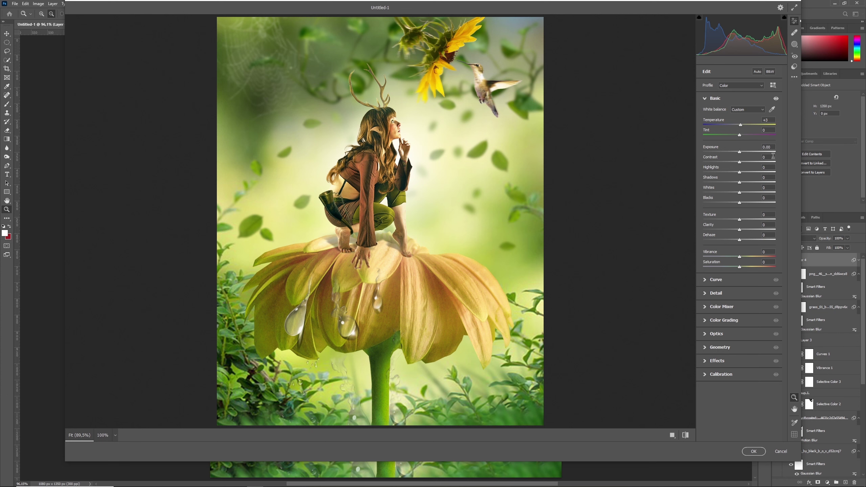
{"action": "left_click", "coordinate": [772, 167]}
{"action": "type", "text": "+47"}
{"action": "key", "text": "Return"}
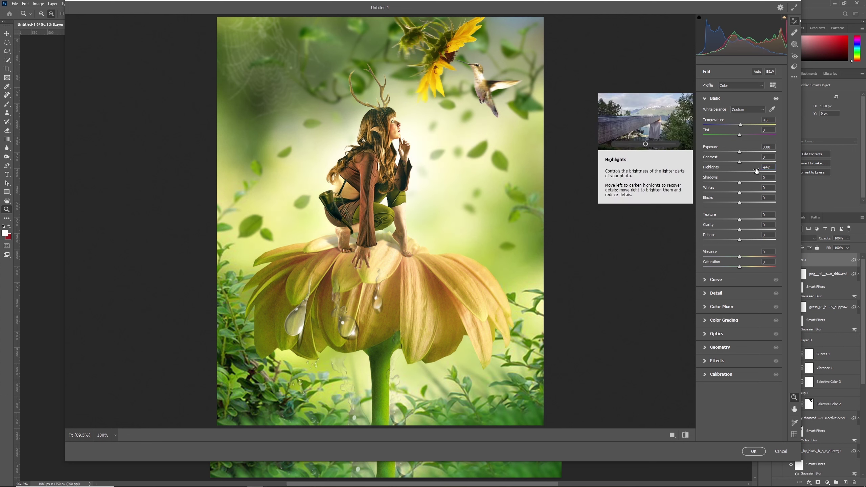
{"action": "type", "text": "9"}
{"action": "key", "text": "Return"}
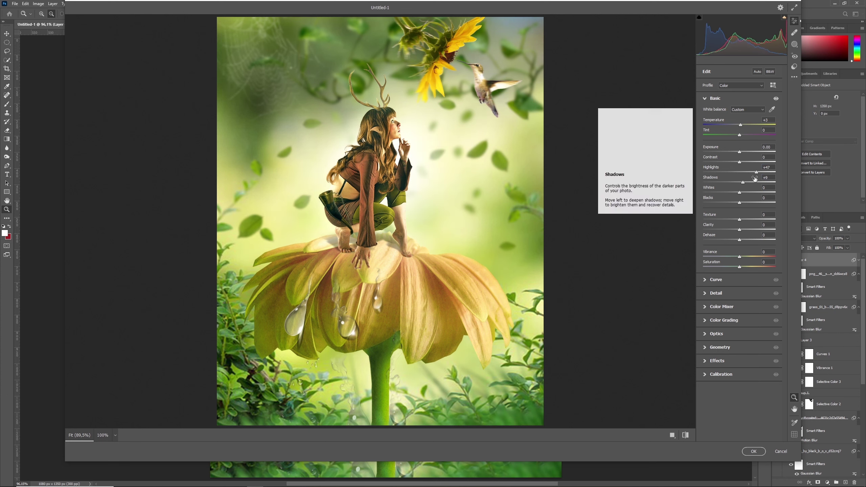
{"action": "left_click", "coordinate": [769, 188]}
{"action": "type", "text": "21"}
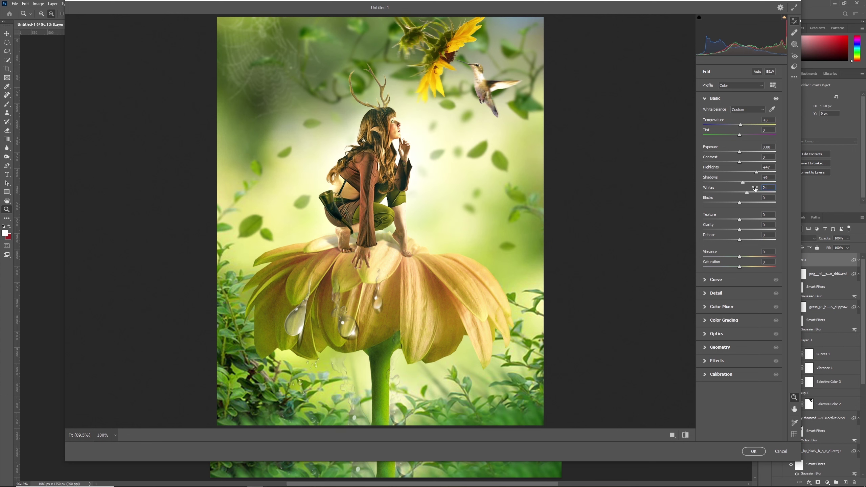
{"action": "key", "text": "Tab"}
Step: Set Blacks to -16, Clarity to +29 and Vibrance to +28
{"action": "type", "text": "16"}
{"action": "key", "text": "Return"}
{"action": "left_click", "coordinate": [769, 224]}
{"action": "type", "text": "29"}
{"action": "key", "text": "Return"}
{"action": "left_click", "coordinate": [768, 251]}
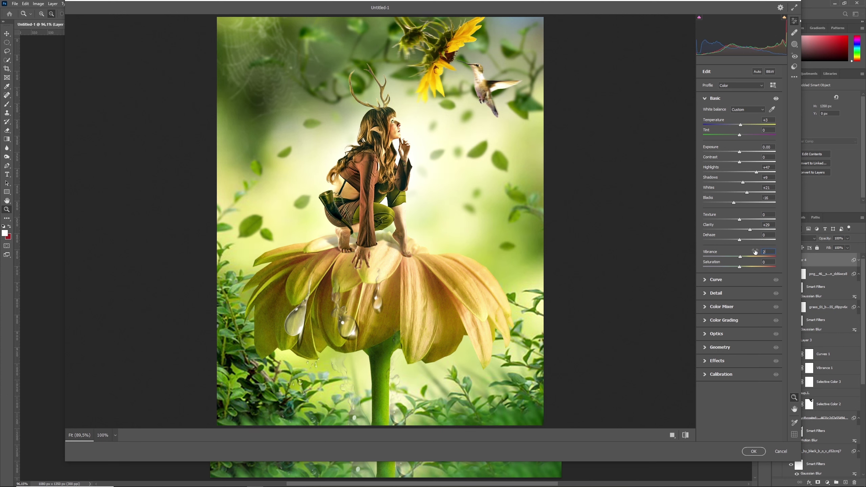
{"action": "type", "text": "8"}
{"action": "key", "text": "Return"}
Step: Add an RGB tone-curve point at input 139, output 126
{"action": "left_click", "coordinate": [734, 279]}
{"action": "left_click", "coordinate": [741, 173]}
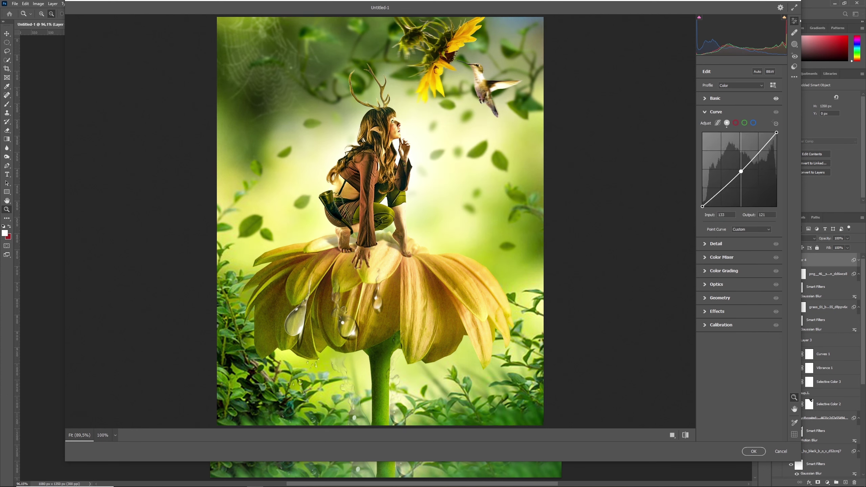
{"action": "left_click", "coordinate": [729, 215]}
{"action": "key", "text": "Up"}
{"action": "key", "text": "Up"}
{"action": "key", "text": "Up"}
{"action": "left_click", "coordinate": [759, 215]}
{"action": "type", "text": "126"}
Step: Add curve points on the Red channel (output 123) and Green channel (output 127)
{"action": "left_click", "coordinate": [736, 123]}
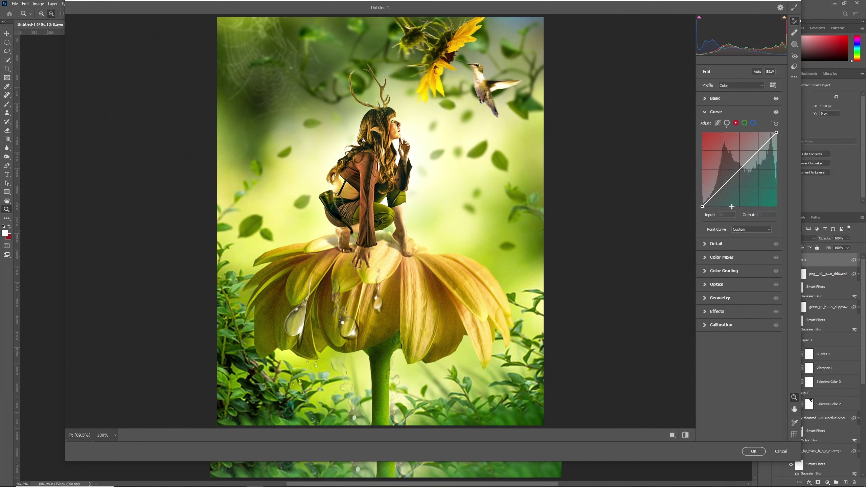
{"action": "left_click", "coordinate": [738, 172]}
{"action": "left_click", "coordinate": [723, 215]}
{"action": "left_click", "coordinate": [770, 214]}
{"action": "type", "text": "123"}
{"action": "left_click", "coordinate": [745, 123]}
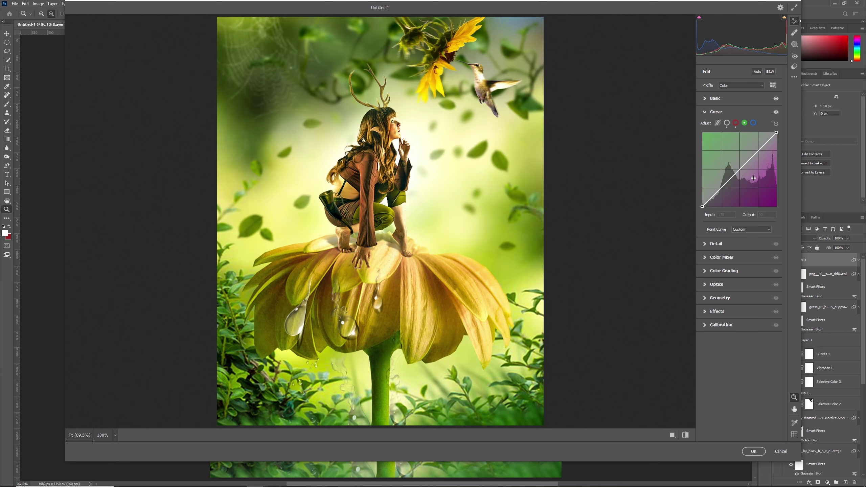
{"action": "left_click", "coordinate": [741, 171]}
{"action": "left_click", "coordinate": [721, 215]}
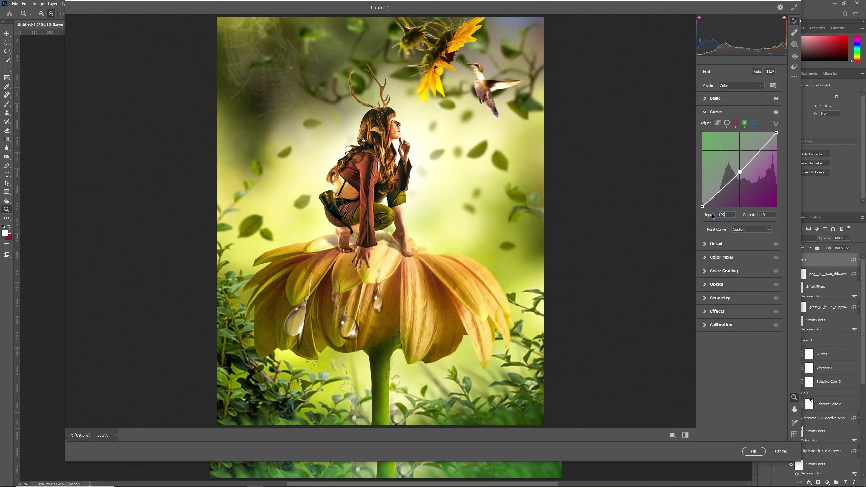
{"action": "left_click", "coordinate": [766, 215]}
{"action": "type", "text": "127"}
Step: Add a Blue curve point, set Vignette to -36, and apply Camera Raw
{"action": "left_click", "coordinate": [753, 123]}
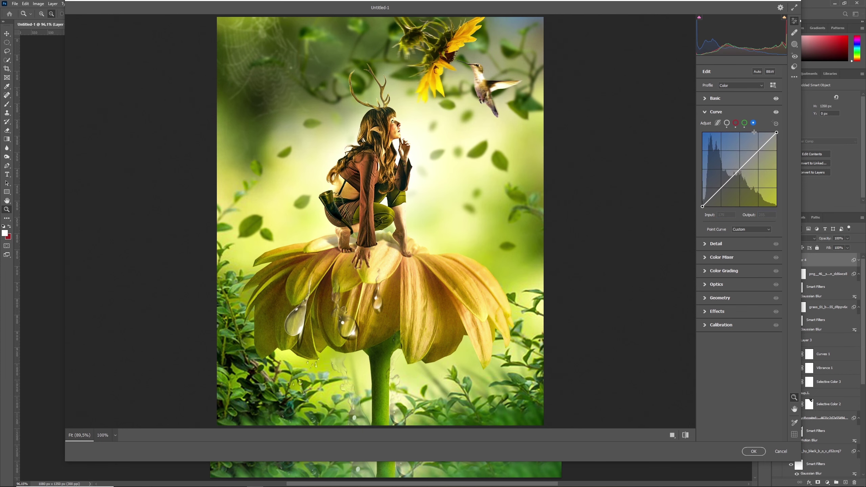
{"action": "left_click", "coordinate": [737, 172]}
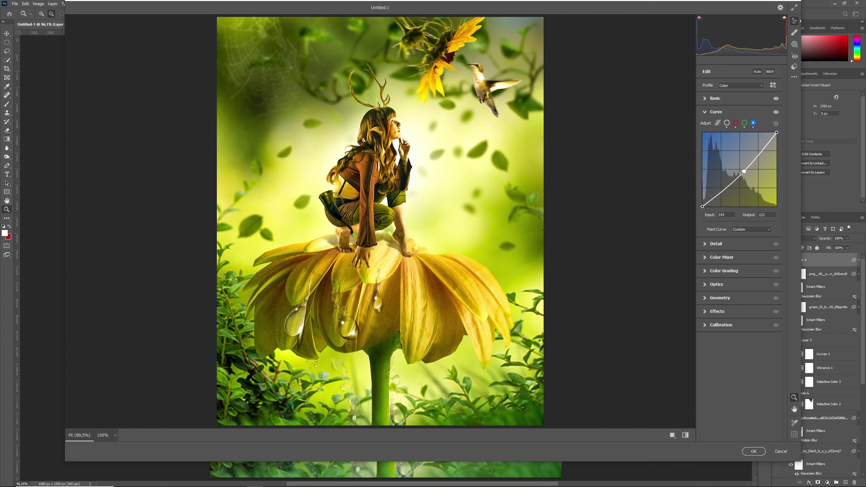
{"action": "left_click", "coordinate": [768, 214]}
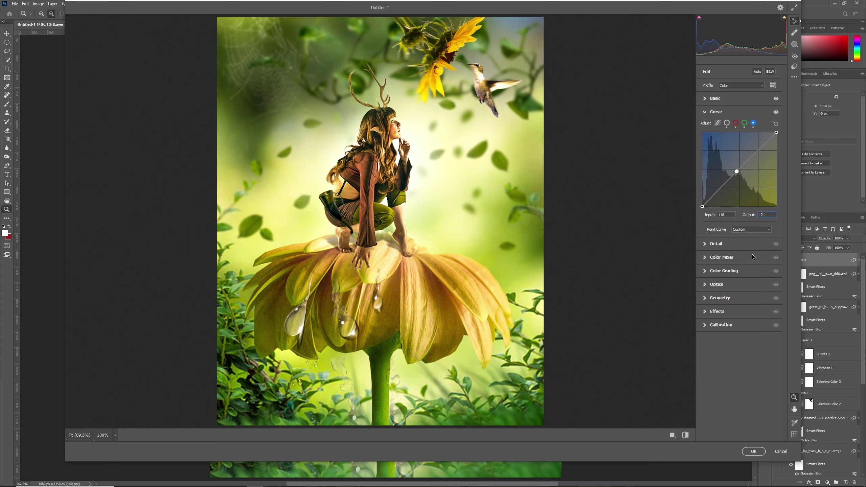
{"action": "left_click", "coordinate": [712, 284]}
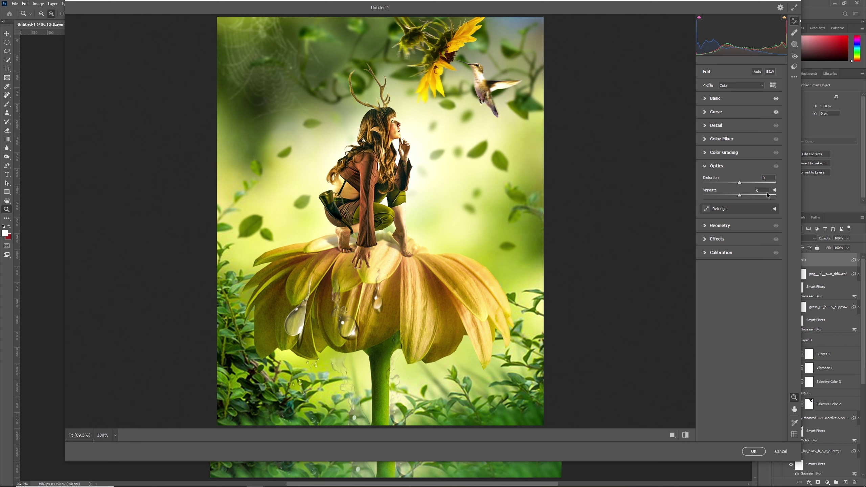
{"action": "left_click", "coordinate": [752, 191]}
{"action": "type", "text": "6"}
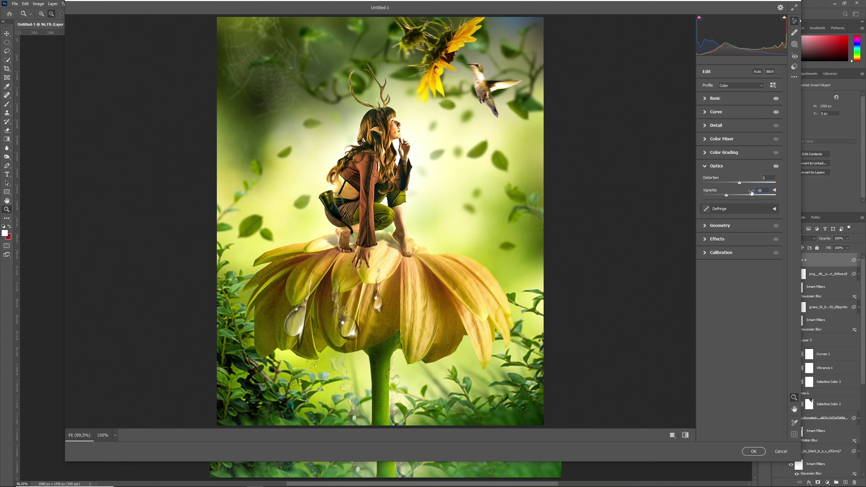
{"action": "left_click", "coordinate": [754, 451]}
Step: Convert the new merged layer to a smart object and apply Camera Raw's Artistic 05 profile
{"action": "right_click", "coordinate": [816, 265]}
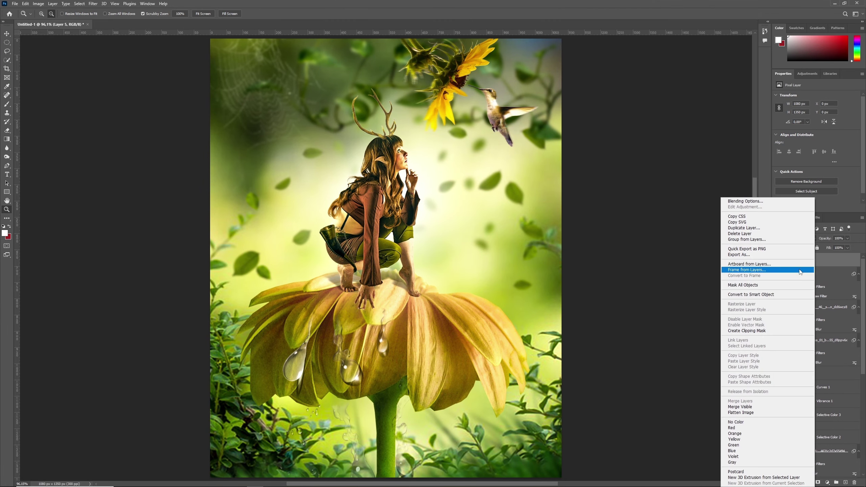
{"action": "left_click", "coordinate": [784, 295]}
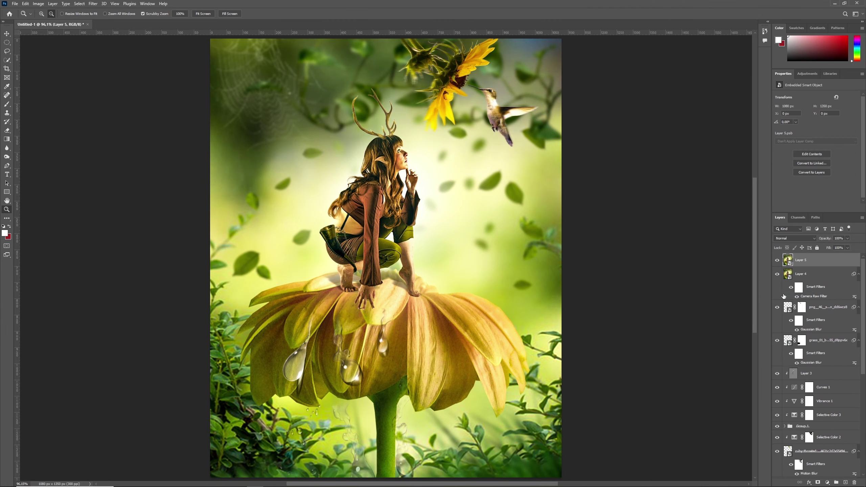
{"action": "left_click", "coordinate": [93, 3]}
{"action": "left_click", "coordinate": [112, 54]}
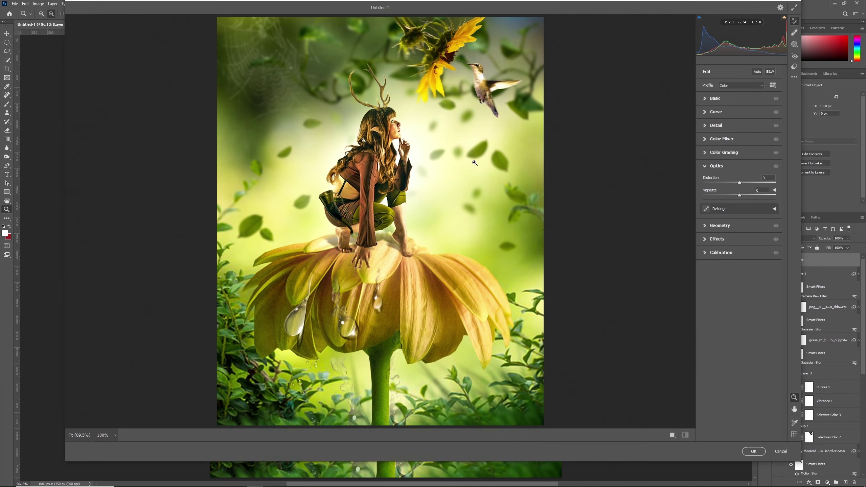
{"action": "left_click", "coordinate": [781, 96]}
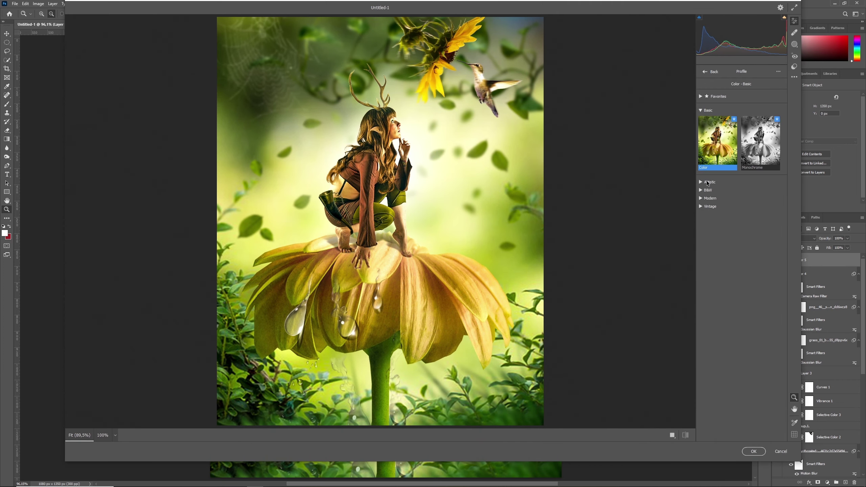
{"action": "mouse_move", "coordinate": [717, 269]}
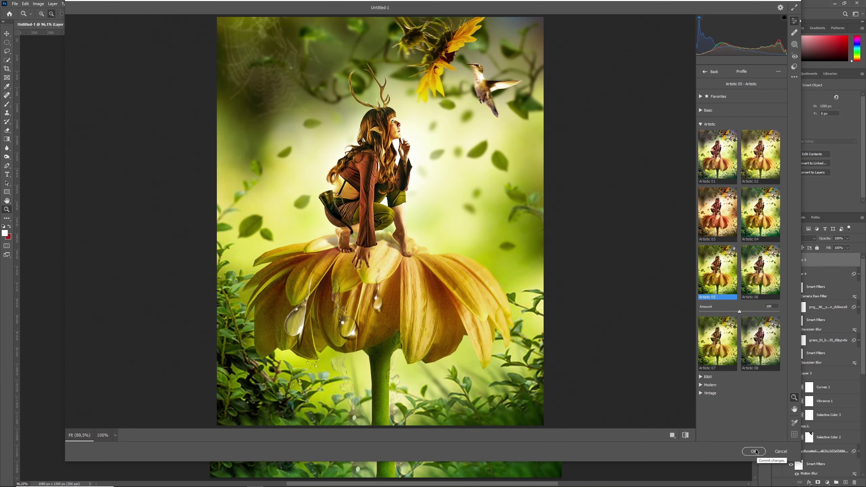
{"action": "left_click", "coordinate": [755, 451]}
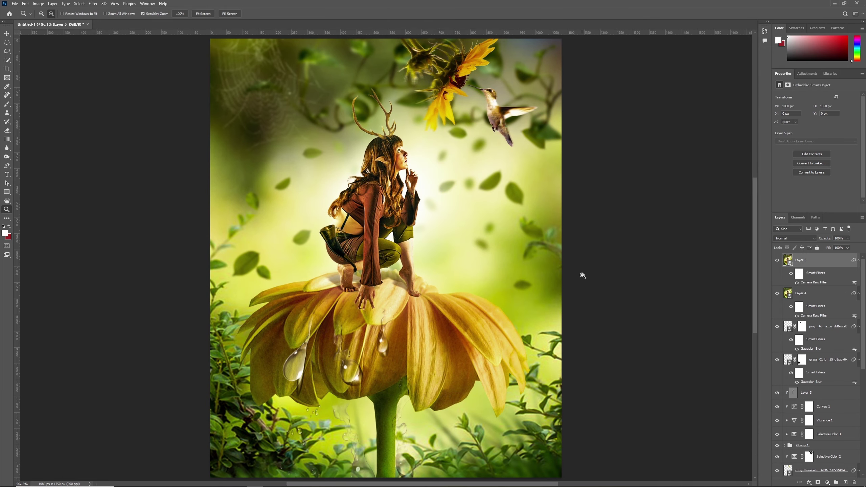
Step: Convert the merged layer to a smart object, apply Lighting Effects, and target its filter mask
{"action": "right_click", "coordinate": [809, 262]}
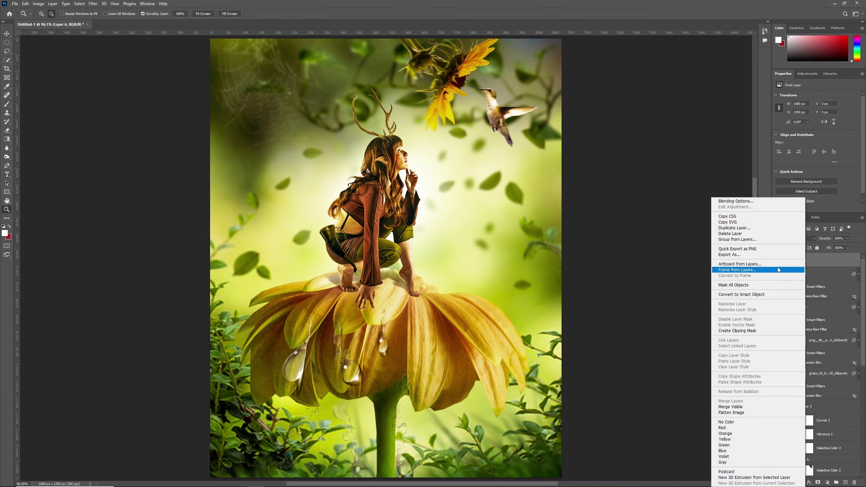
{"action": "left_click", "coordinate": [737, 286]}
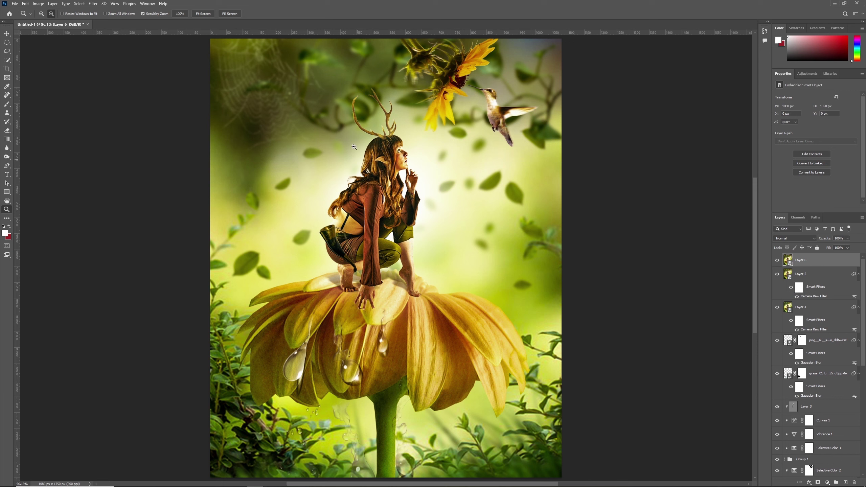
{"action": "left_click", "coordinate": [93, 4]}
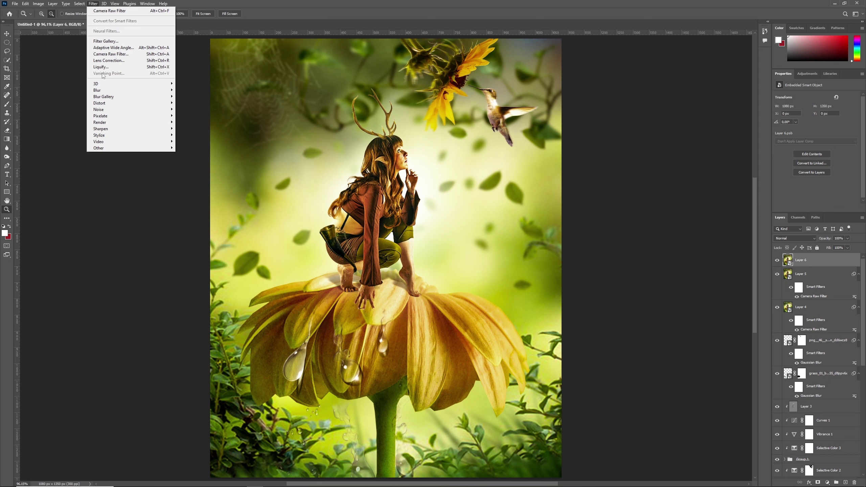
{"action": "mouse_move", "coordinate": [108, 122]}
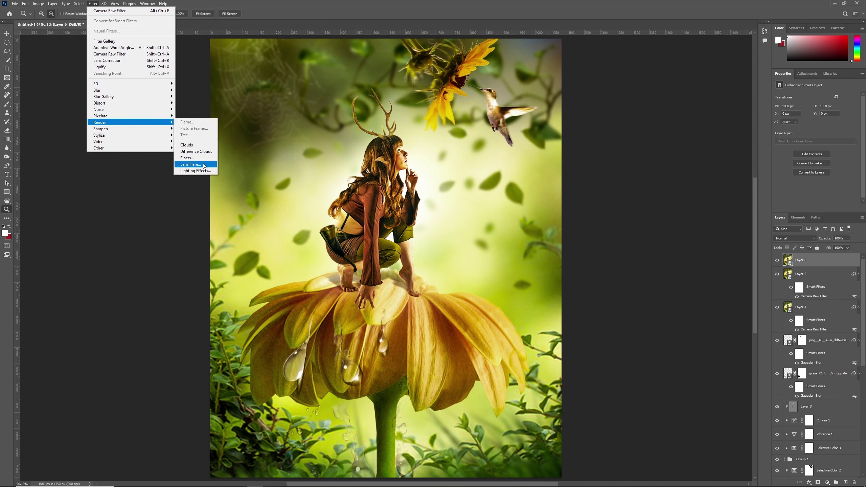
{"action": "left_click", "coordinate": [190, 165]}
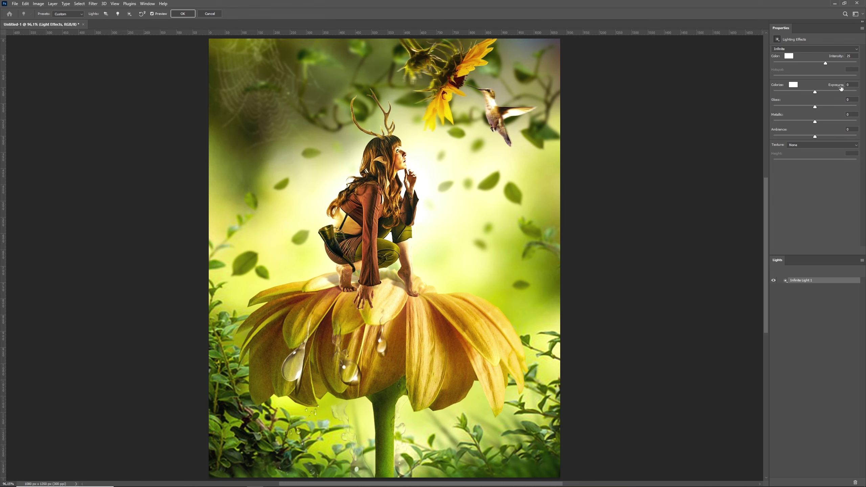
{"action": "left_click", "coordinate": [183, 14]}
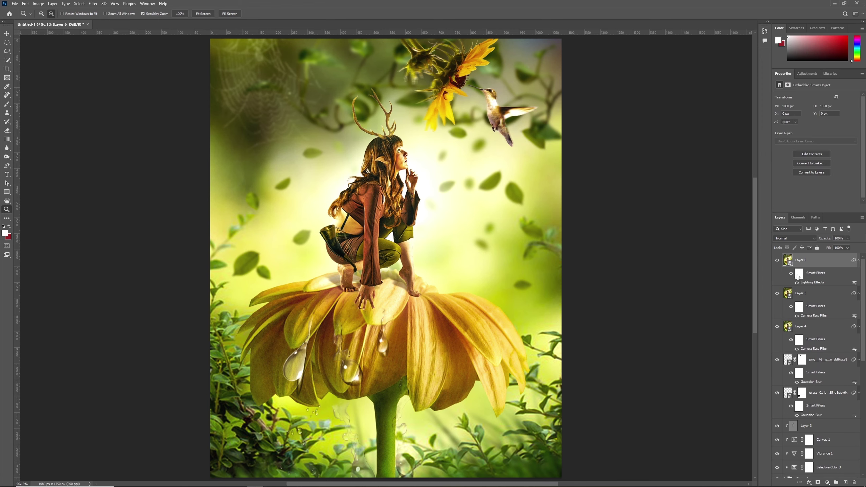
{"action": "left_click", "coordinate": [798, 275]}
{"action": "left_click", "coordinate": [7, 105]}
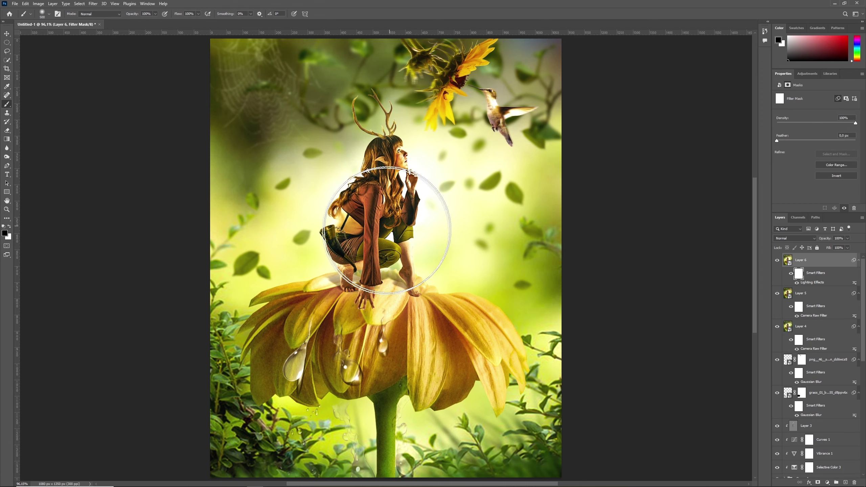
Step: Paint the Lighting Effects mask so the glow stays on the central elf, then compare on/off
{"action": "key", "text": "bracketright"}
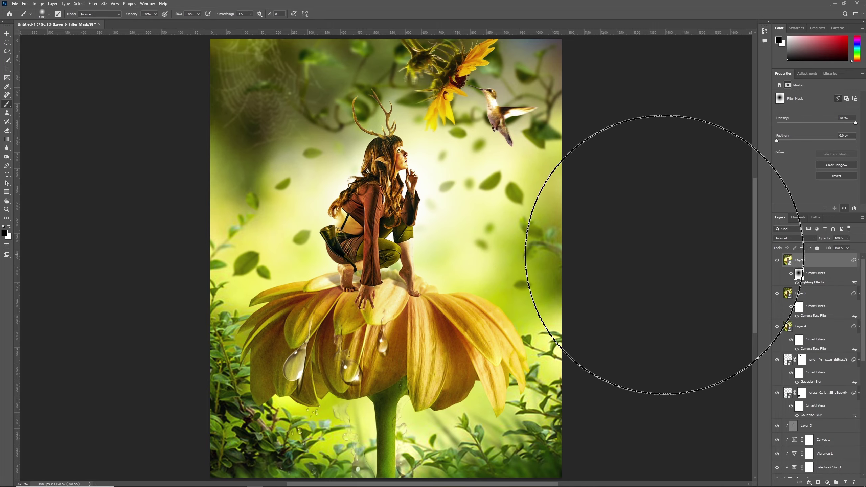
{"action": "left_click_drag", "start_coordinate": [726, 290], "coordinate": [405, 242]}
{"action": "key", "text": "bracketright"}
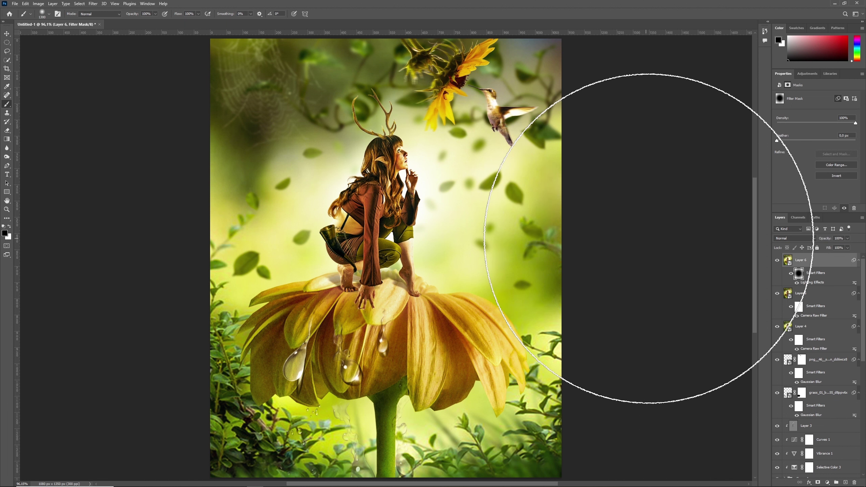
{"action": "key", "text": "ctrl+i"}
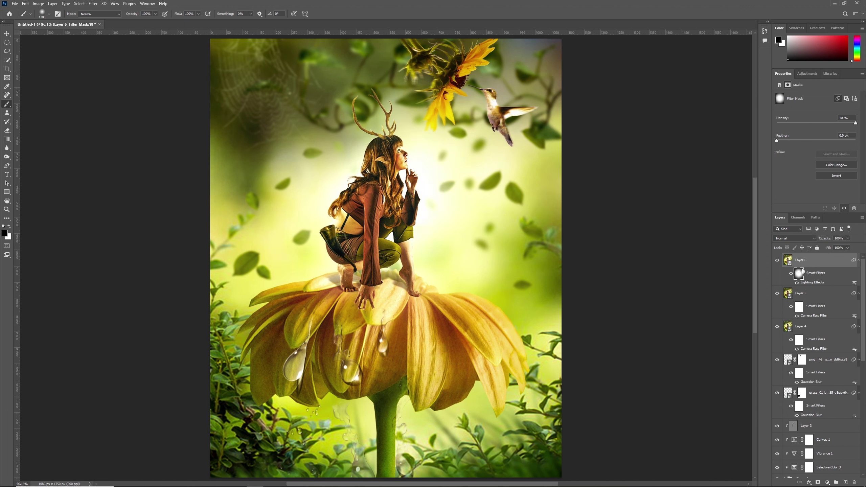
{"action": "left_click", "coordinate": [791, 275]}
{"action": "left_click", "coordinate": [791, 273]}
Step: Switch to the Spot Healing Brush, adjust its size, and swap foreground/background colours
{"action": "key", "text": "j"}
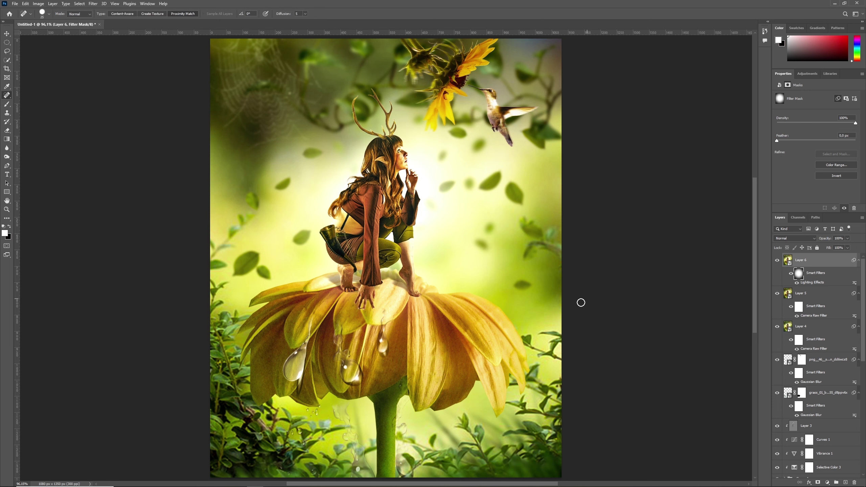
{"action": "key", "text": "bracketright"}
{"action": "key", "text": "bracketright"}
{"action": "key", "text": "bracketright"}
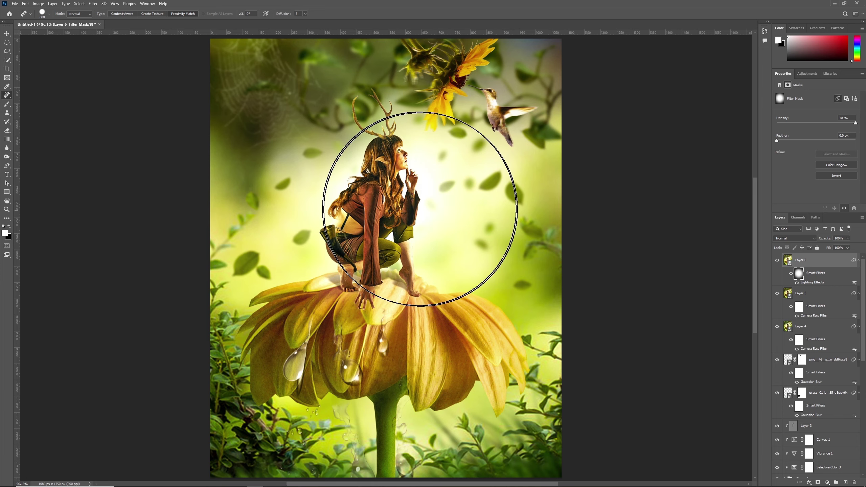
{"action": "key", "text": "x"}
{"action": "key", "text": "bracketleft"}
{"action": "key", "text": "bracketleft"}
{"action": "key", "text": "bracketleft"}
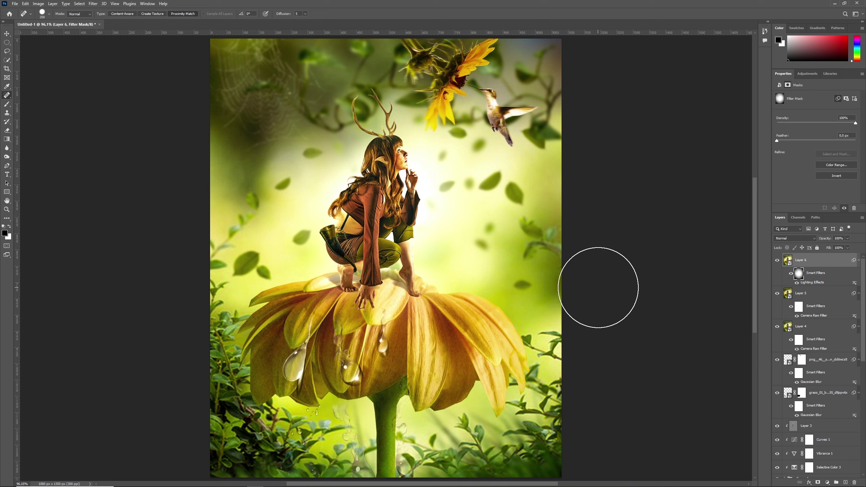
Step: Add a Color Lookup layer using EdgyAmber.3DL, blended as Overlay at 14% opacity
{"action": "left_click", "coordinate": [828, 483]}
{"action": "left_click", "coordinate": [825, 449]}
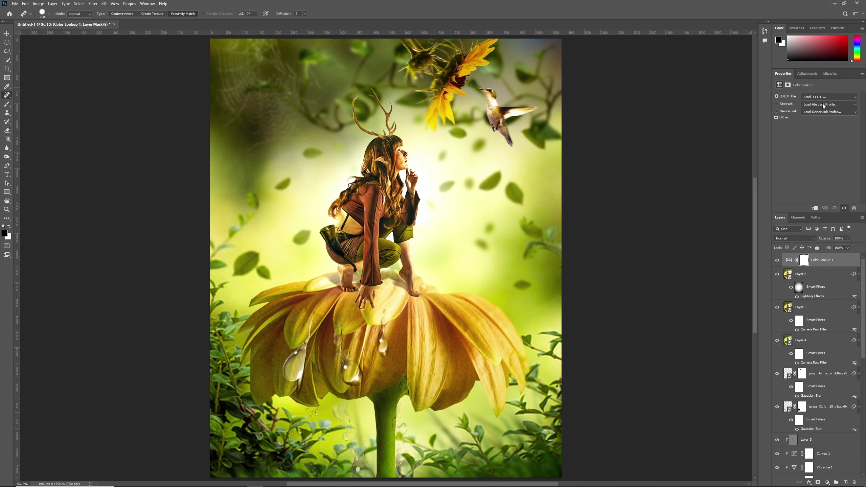
{"action": "left_click", "coordinate": [825, 97]}
{"action": "left_click", "coordinate": [803, 169]}
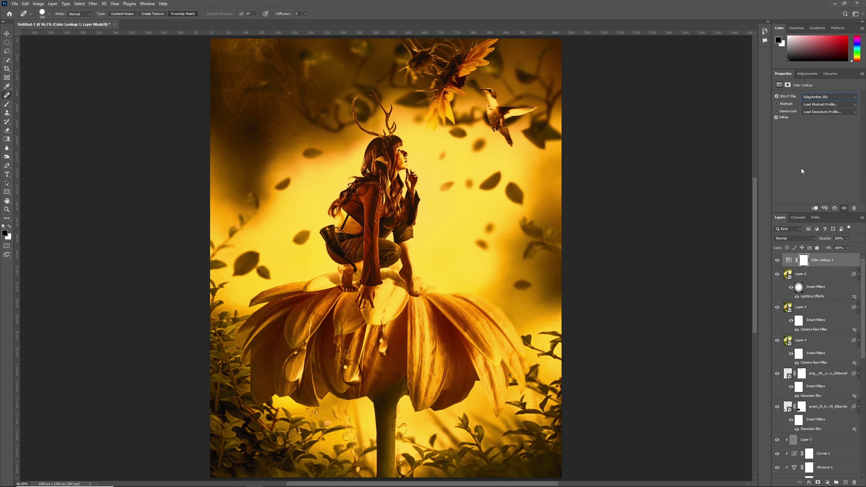
{"action": "left_click", "coordinate": [791, 239]}
{"action": "left_click", "coordinate": [782, 321]}
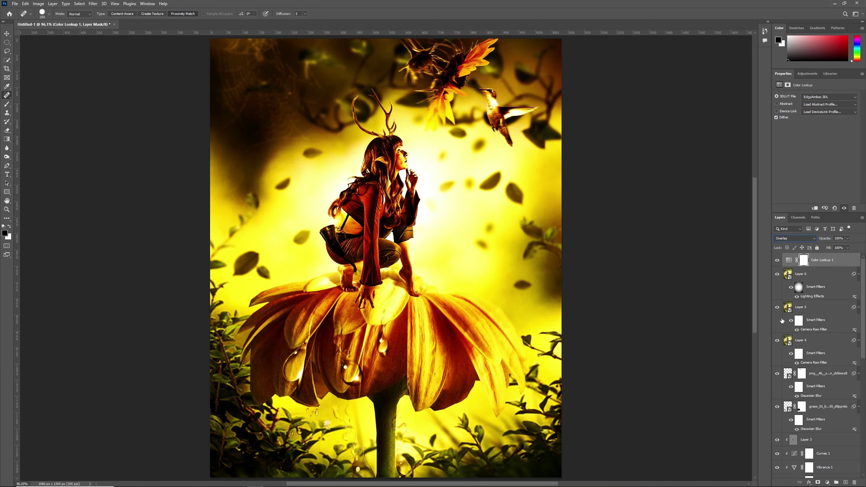
{"action": "type", "text": "14"}
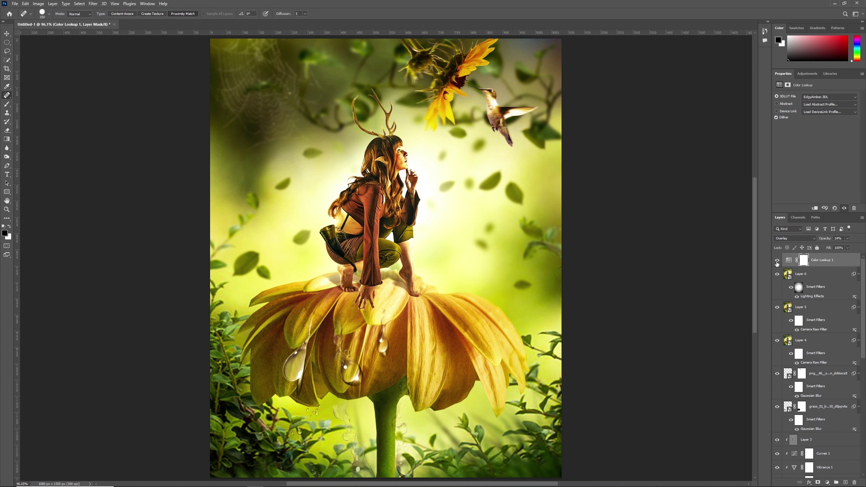
Step: Stamp visible into a smart object, apply Oil Paint, and target its mask with default colours
{"action": "key", "text": "ctrl+shift+alt+e"}
{"action": "right_click", "coordinate": [802, 261]}
{"action": "left_click", "coordinate": [733, 294]}
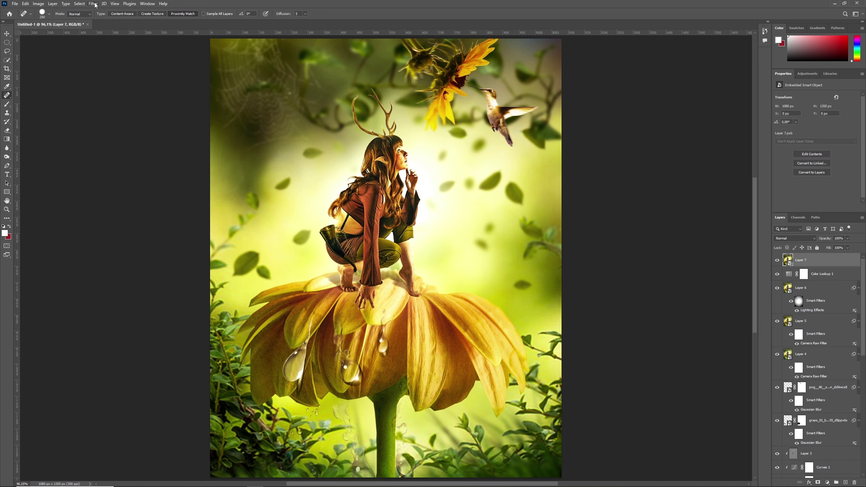
{"action": "left_click", "coordinate": [93, 4]}
{"action": "mouse_move", "coordinate": [128, 136]}
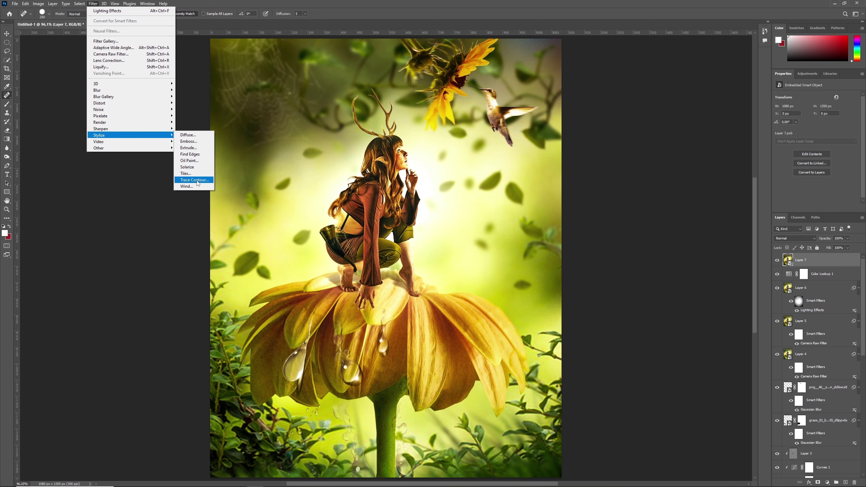
{"action": "left_click", "coordinate": [190, 160]}
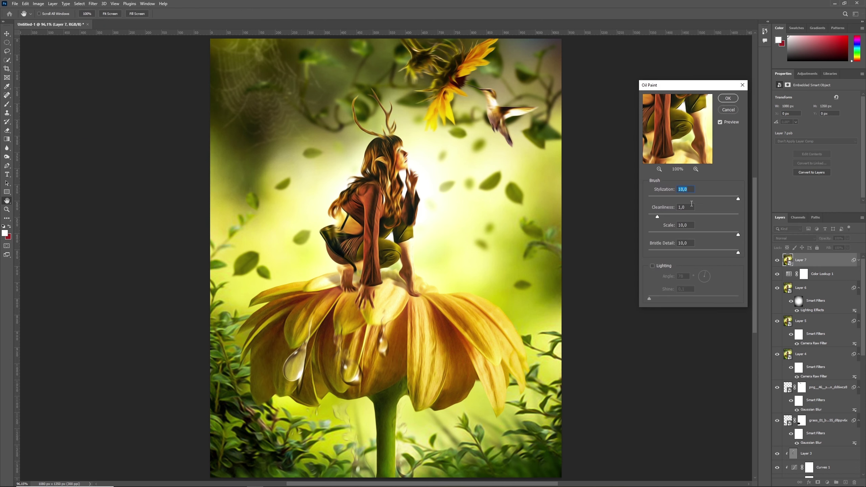
{"action": "left_click", "coordinate": [728, 98]}
{"action": "key", "text": "j"}
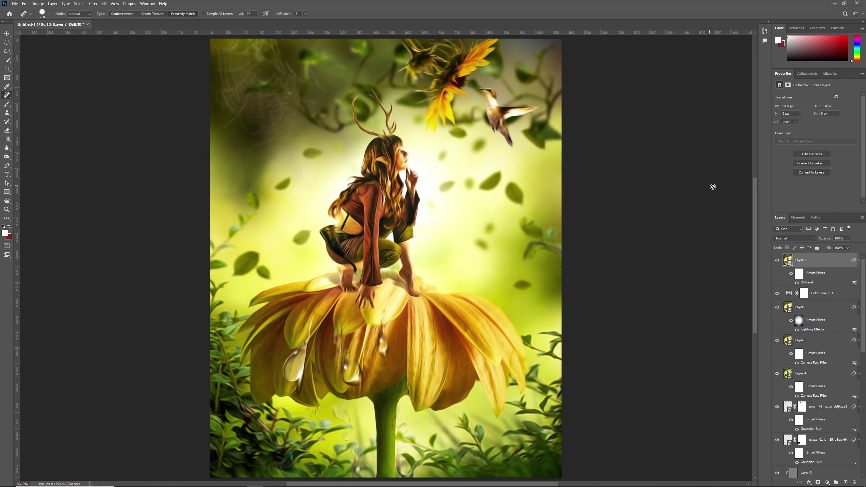
{"action": "left_click", "coordinate": [799, 275]}
{"action": "key", "text": "d"}
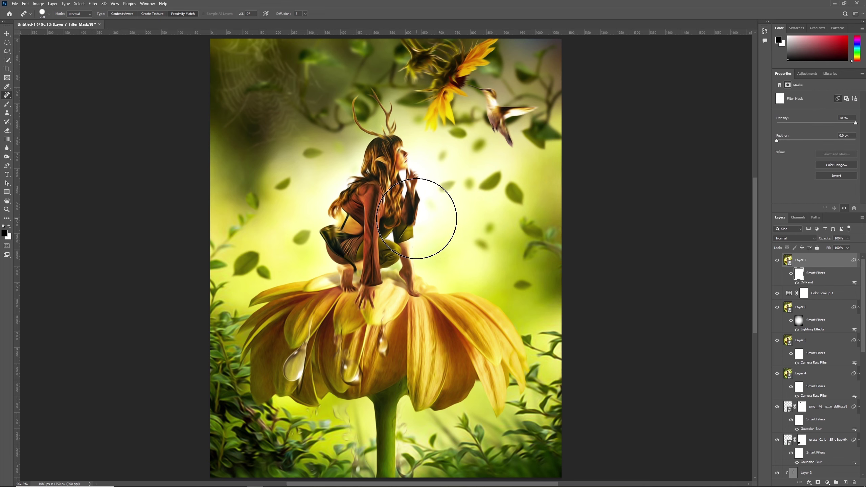
Step: Paint black on the Oil Paint mask over the girl's hip to restore sharpness
{"action": "left_click", "coordinate": [808, 263]}
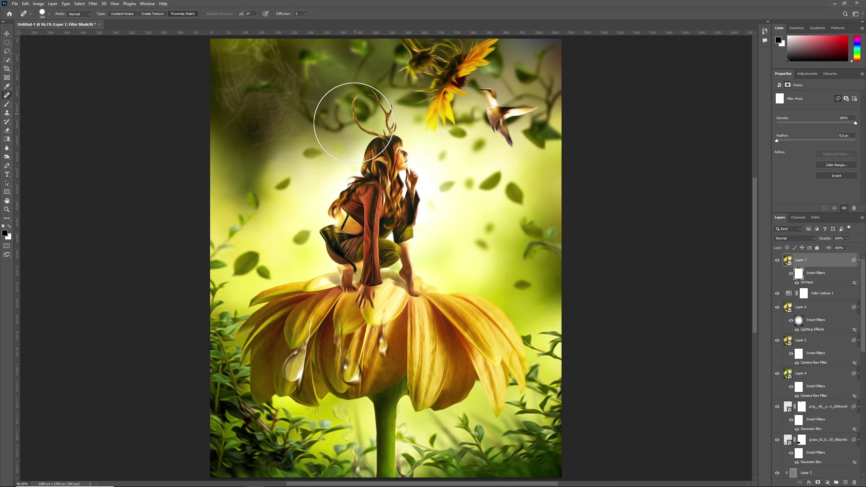
{"action": "key", "text": "b"}
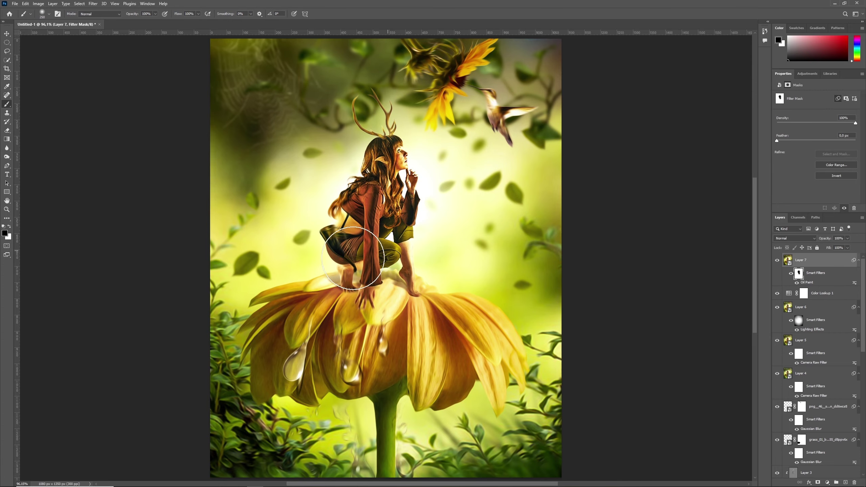
{"action": "left_click_drag", "start_coordinate": [353, 258], "coordinate": [367, 249]}
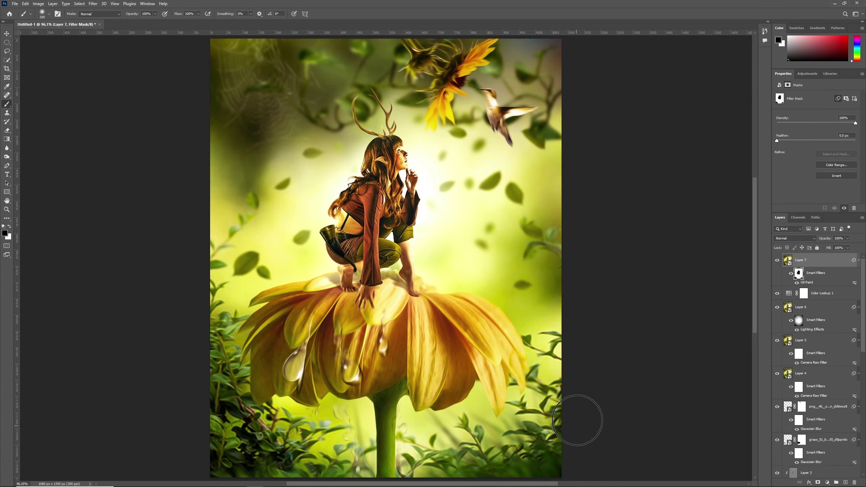